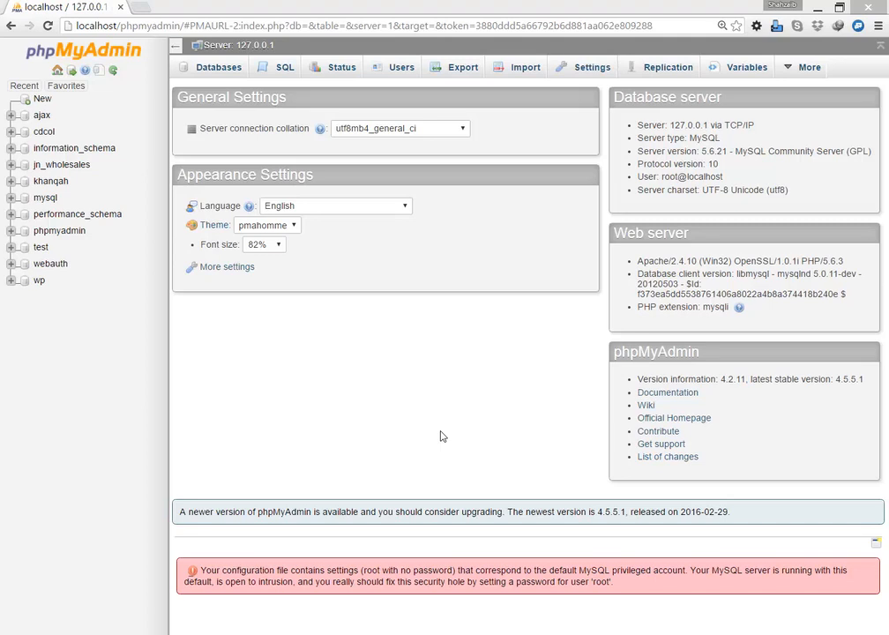
Load the page localhost/phpmyadmin in the browser.
{"action": "left_click_drag", "start_coordinate": [286, 24], "coordinate": [257, 29]}
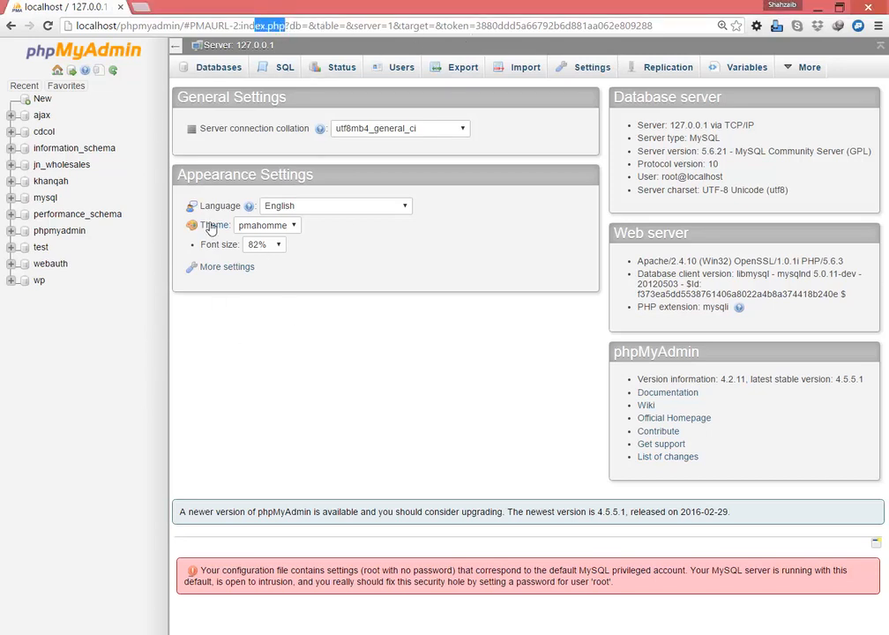
{"action": "triple_click", "coordinate": [164, 27]}
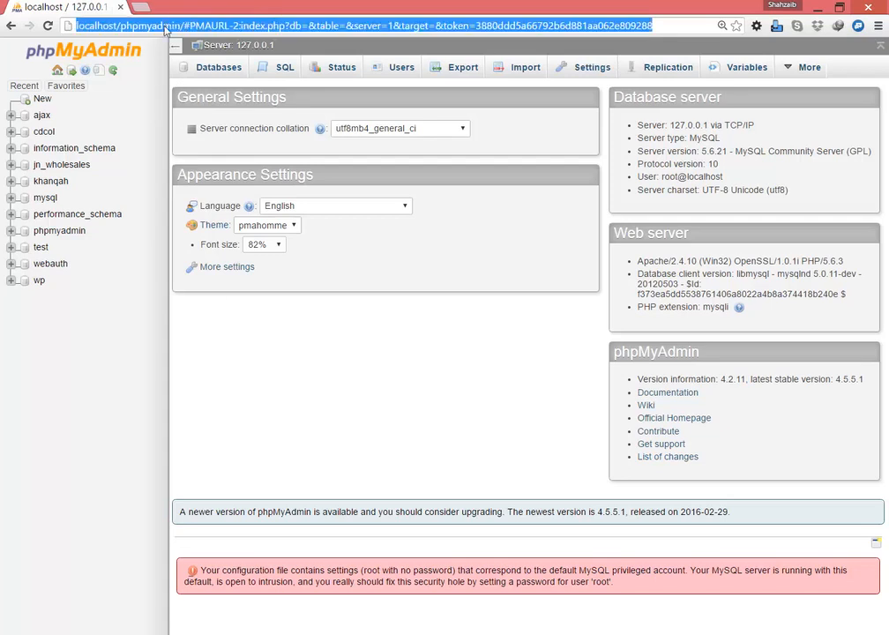
{"action": "type", "text": "localhost"}
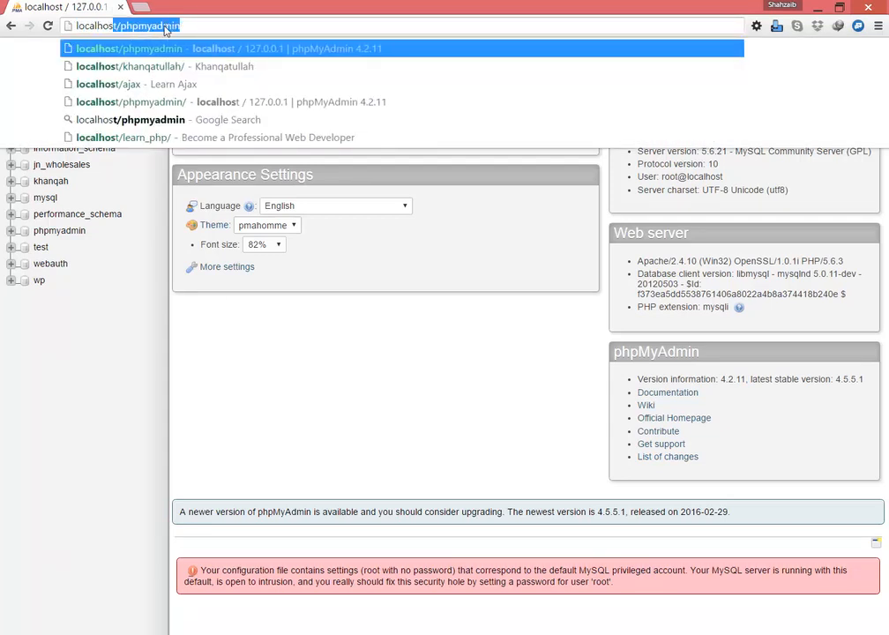
{"action": "key", "text": "Delete"}
{"action": "type", "text": "/p"}
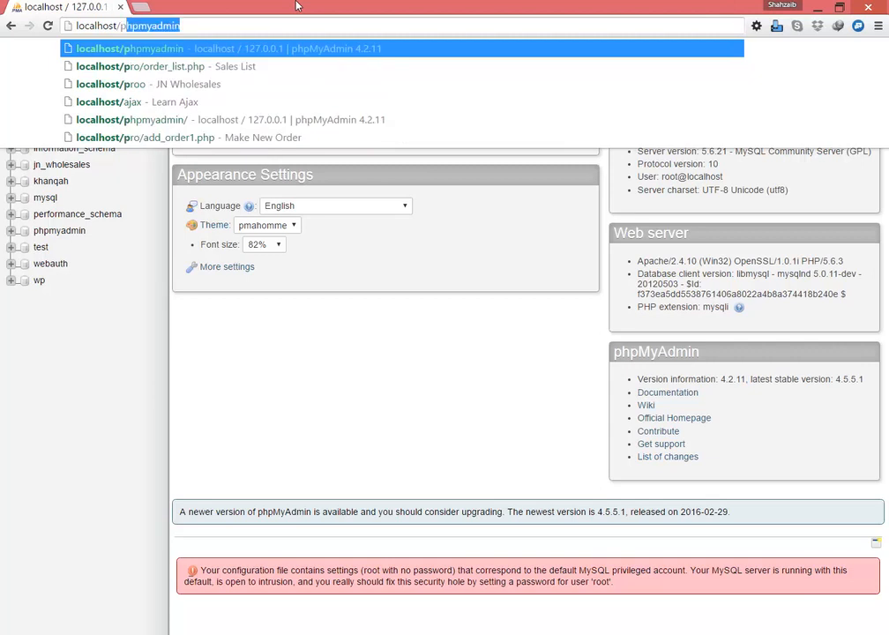
{"action": "type", "text": "hpmyadmin"}
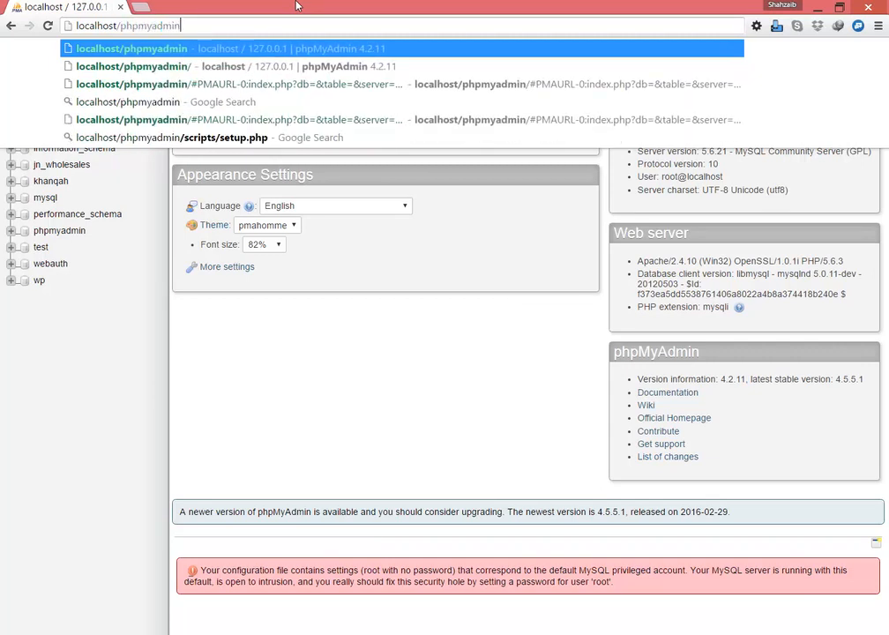
{"action": "key", "text": "Return"}
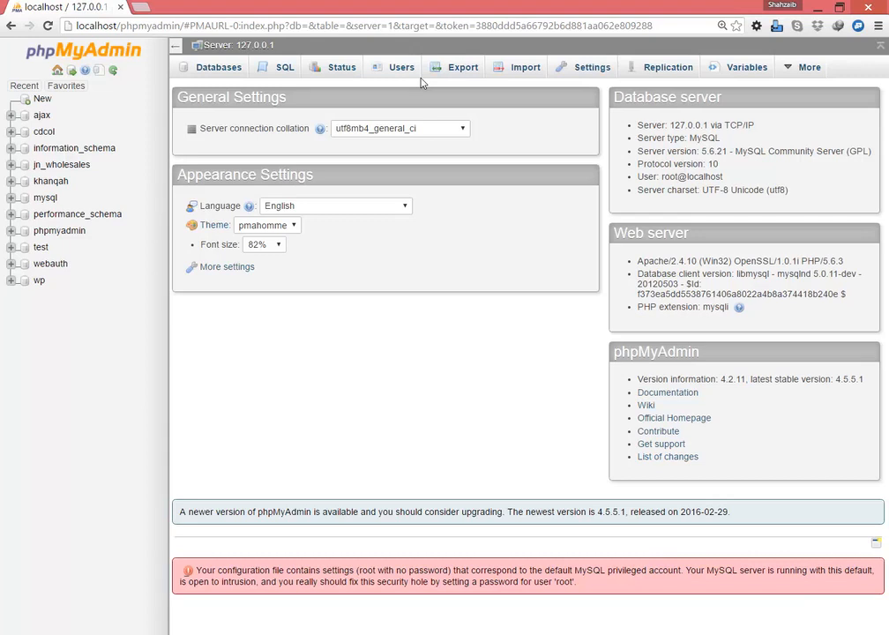
Create a new database named learn_php, leaving the collation unspecified.
{"action": "left_click", "coordinate": [201, 73]}
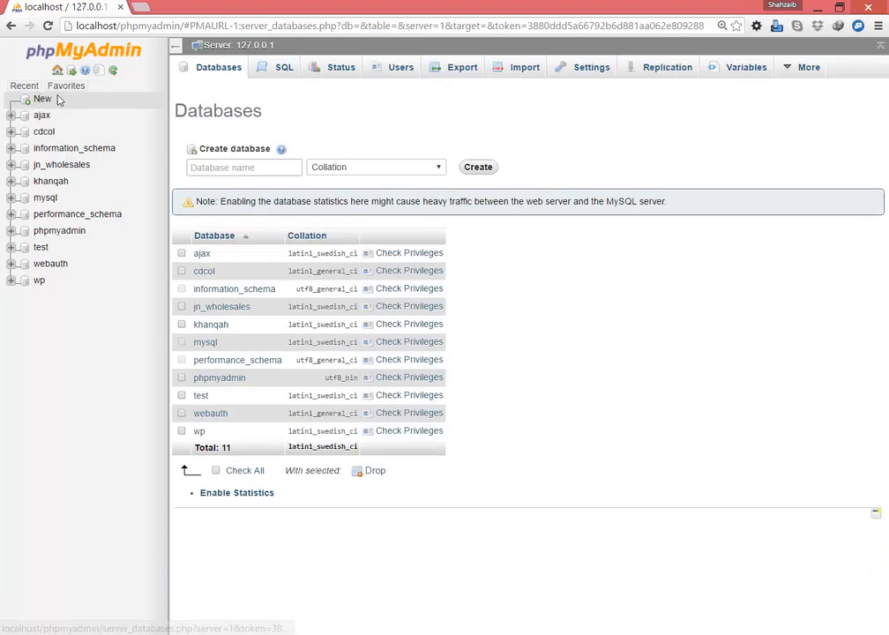
{"action": "left_click", "coordinate": [226, 177]}
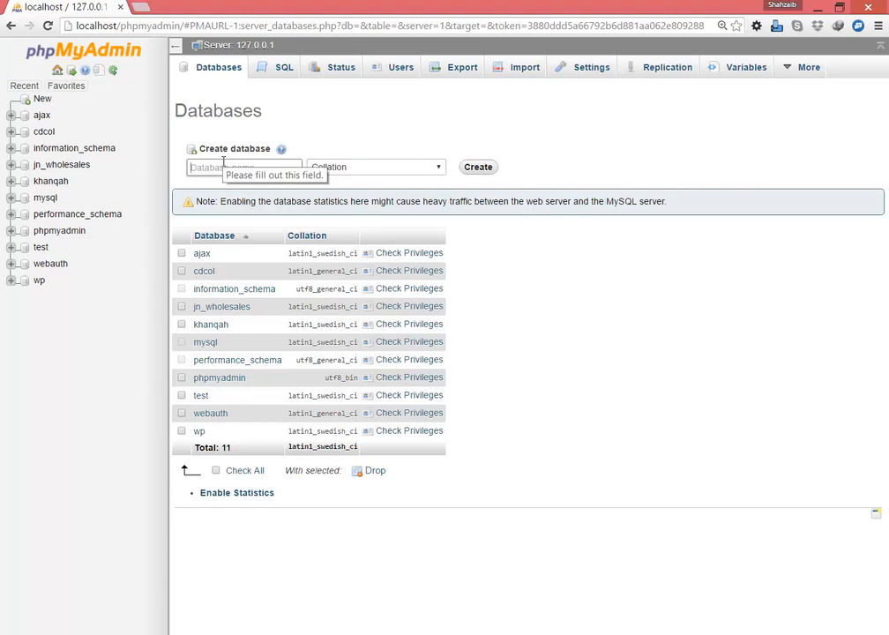
{"action": "type", "text": "learn_php"}
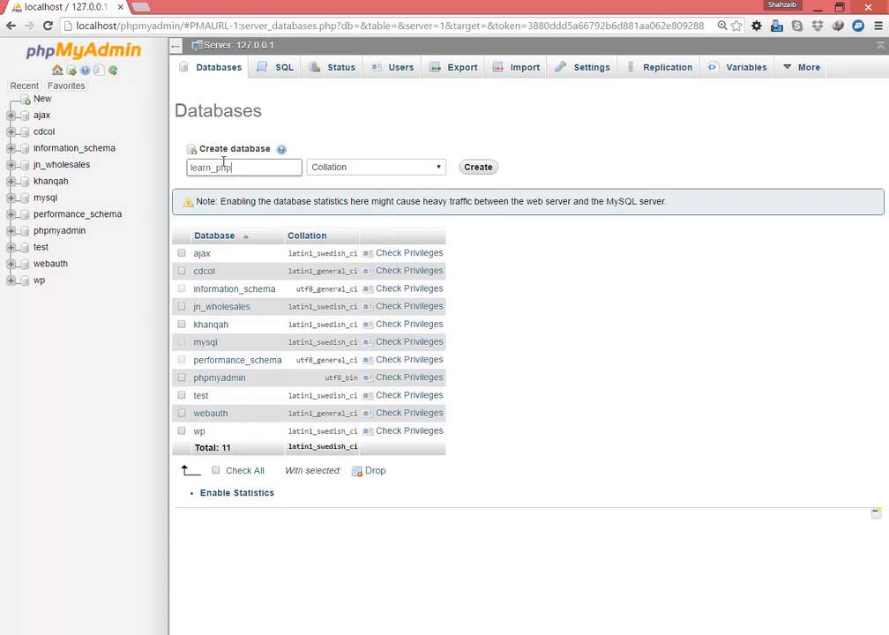
{"action": "left_click", "coordinate": [372, 166]}
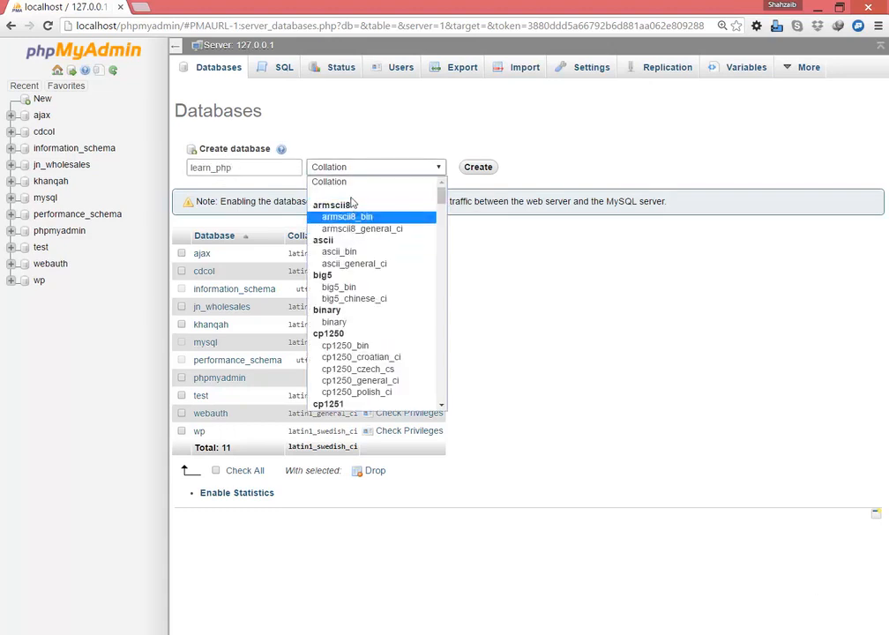
{"action": "left_click", "coordinate": [335, 180]}
{"action": "left_click", "coordinate": [478, 166]}
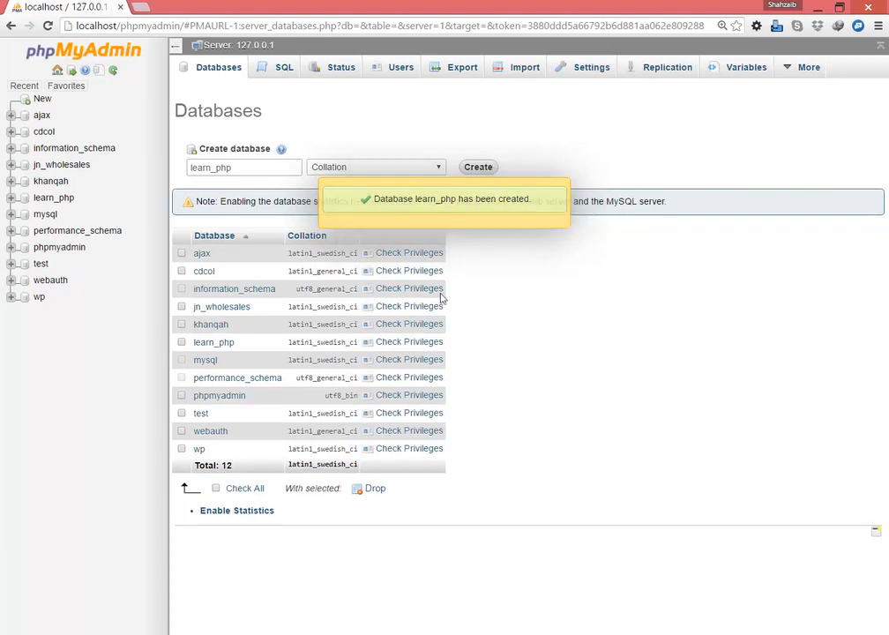
Open the learn_php database and start a new table named users with 4 columns.
{"action": "left_click", "coordinate": [199, 345]}
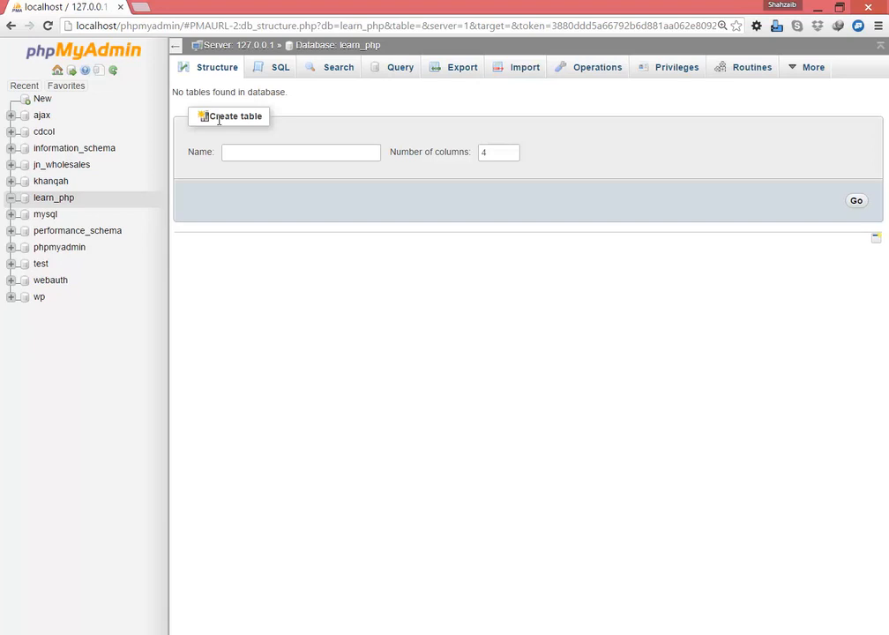
{"action": "left_click", "coordinate": [248, 152]}
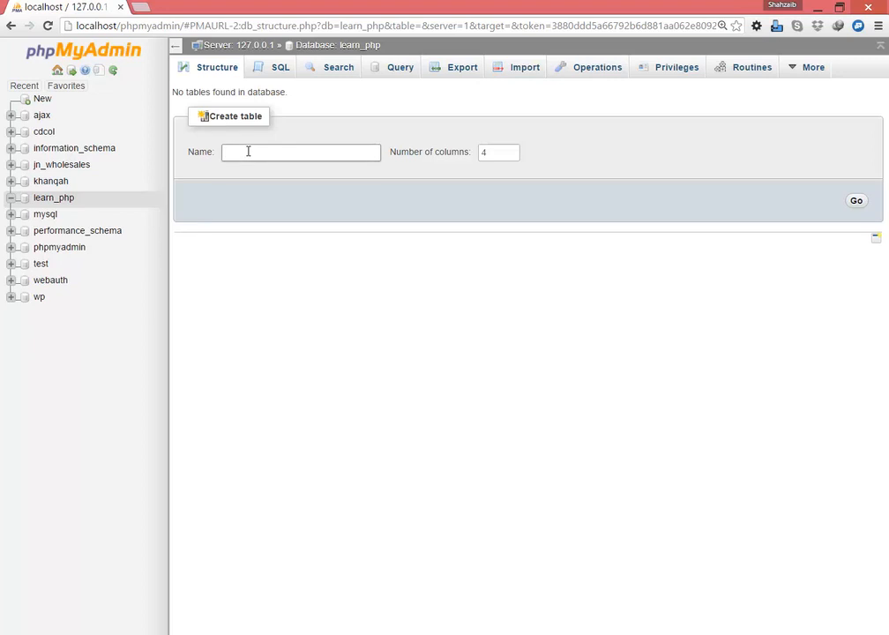
{"action": "type", "text": "users"}
{"action": "key", "text": "Tab"}
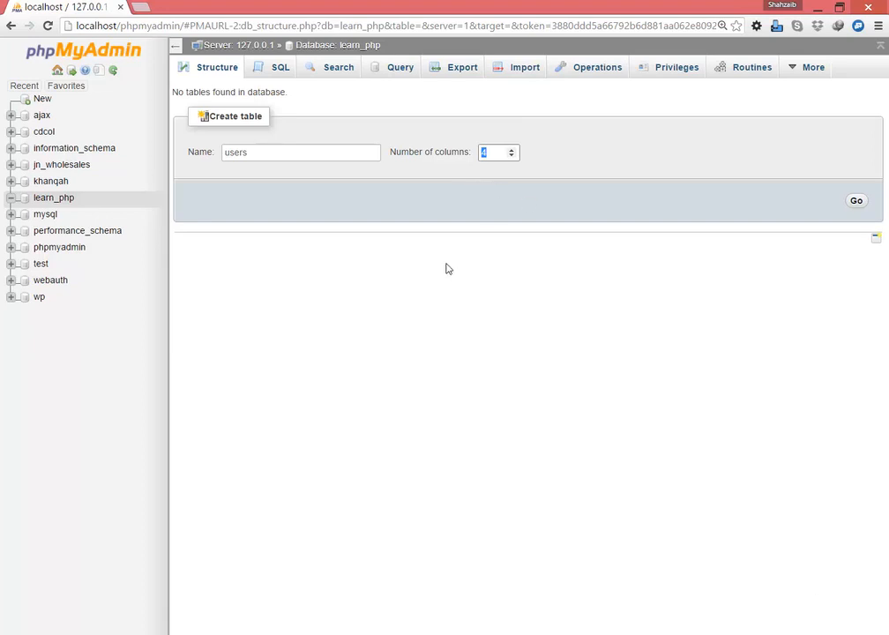
{"action": "left_click", "coordinate": [857, 202]}
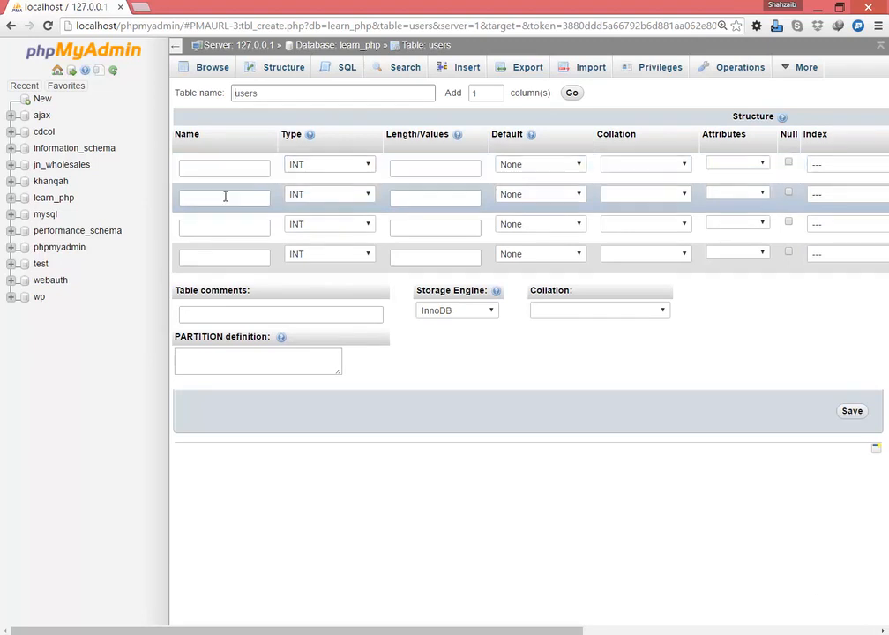
Name the four columns of the users table u_id, name, email and password, in that order.
{"action": "left_click", "coordinate": [195, 195]}
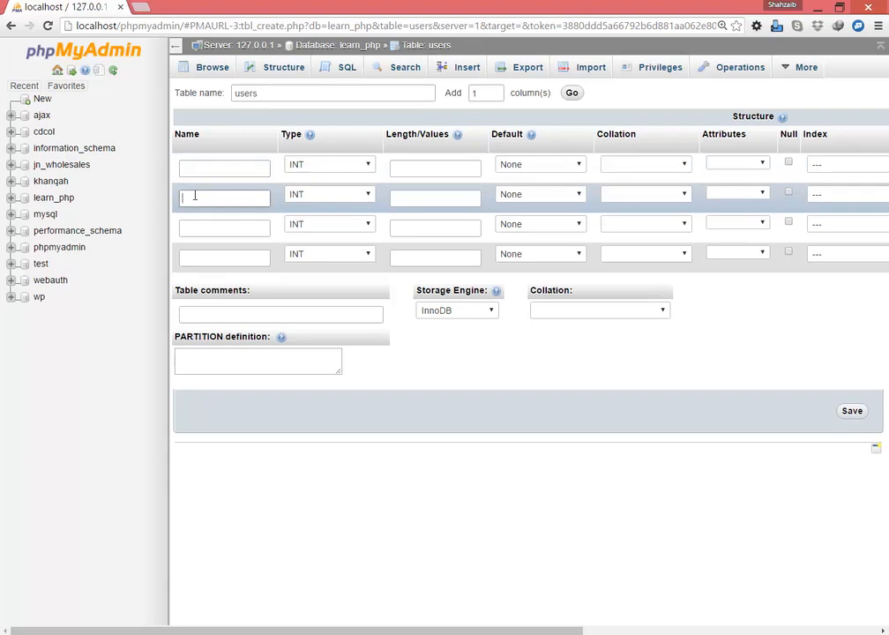
{"action": "type", "text": "name"}
{"action": "left_click", "coordinate": [221, 229]}
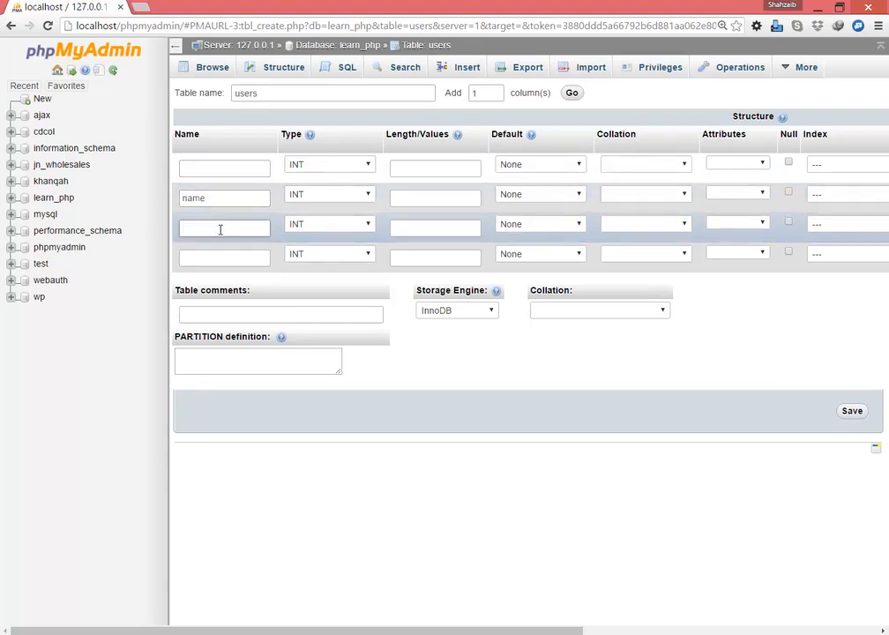
{"action": "type", "text": "email"}
{"action": "left_click", "coordinate": [223, 258]}
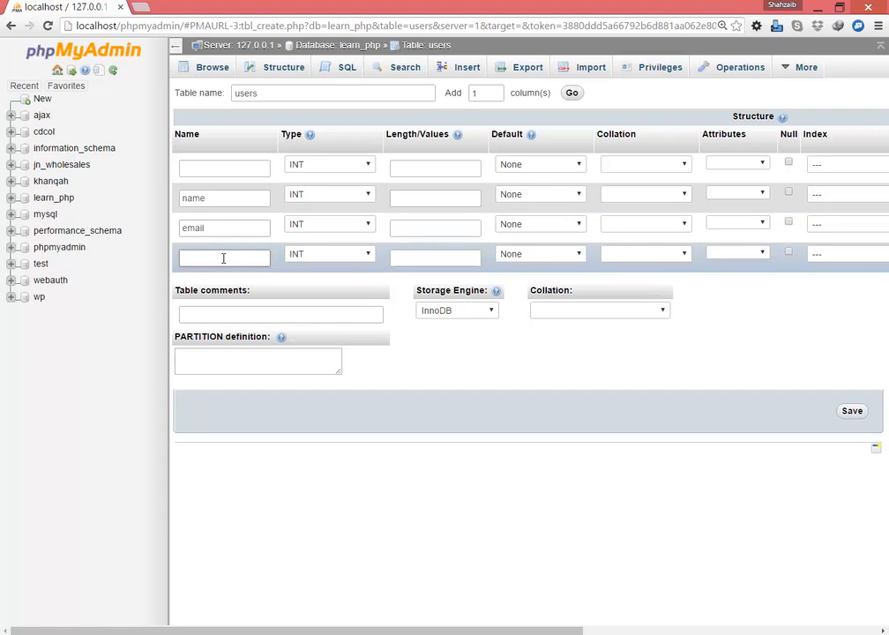
{"action": "type", "text": "password"}
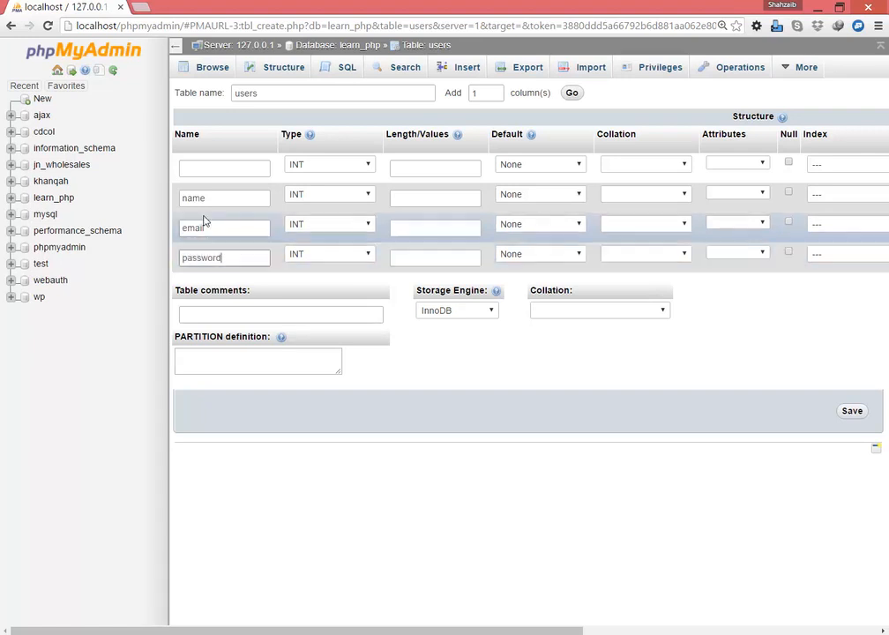
{"action": "left_click", "coordinate": [201, 165]}
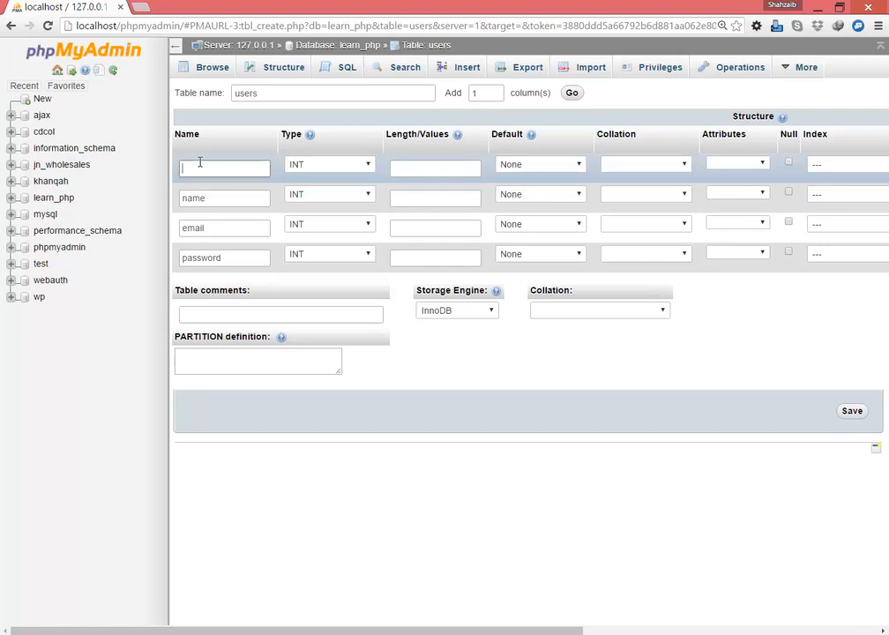
{"action": "type", "text": "u_id"}
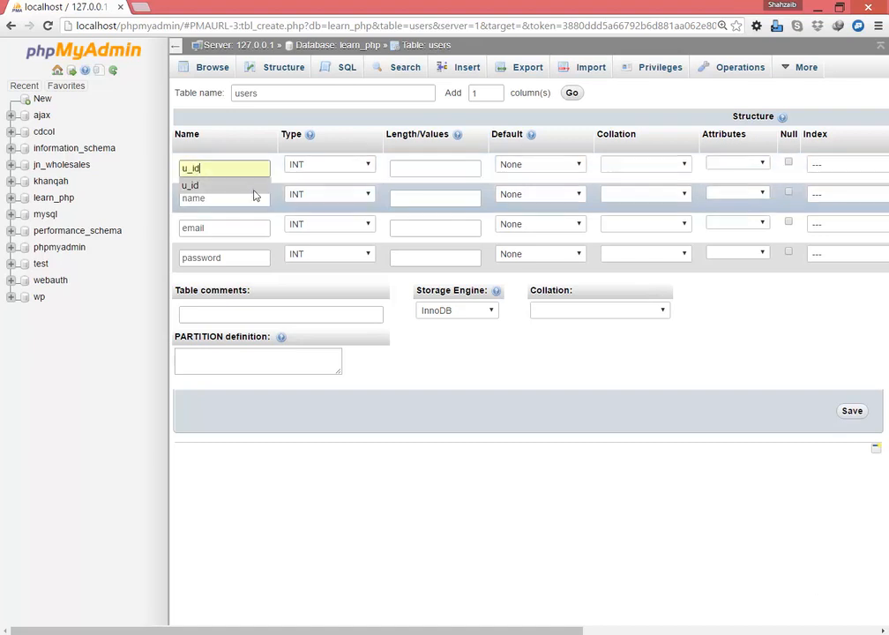
{"action": "left_click", "coordinate": [469, 412]}
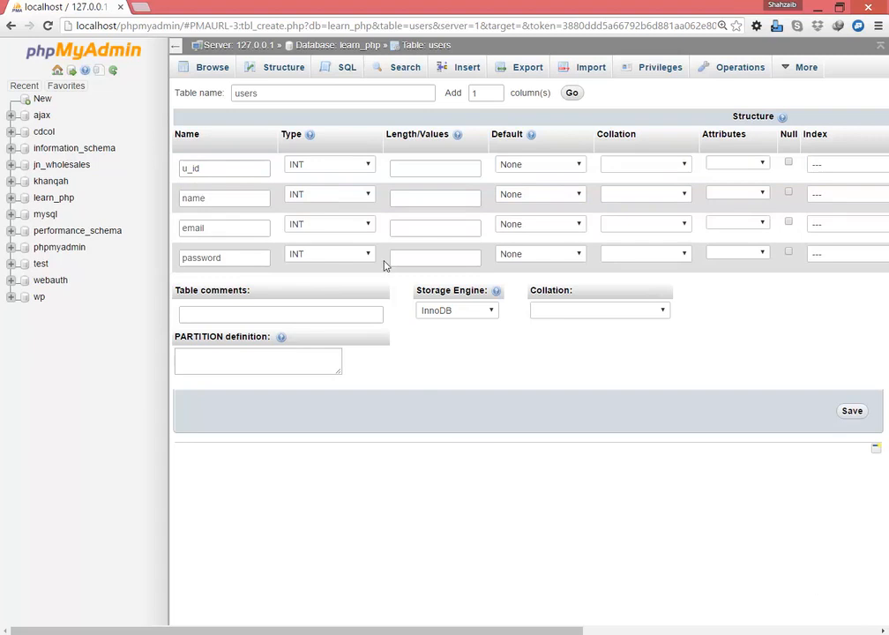
Keep u_id as type INT and set the name, email and password columns to type TEXT.
{"action": "left_click", "coordinate": [298, 162]}
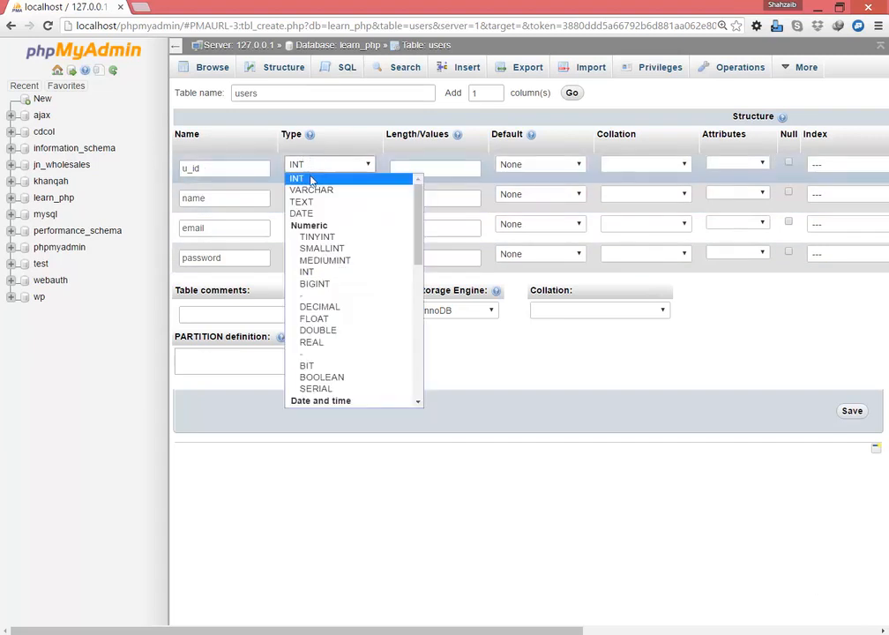
{"action": "left_click", "coordinate": [311, 179]}
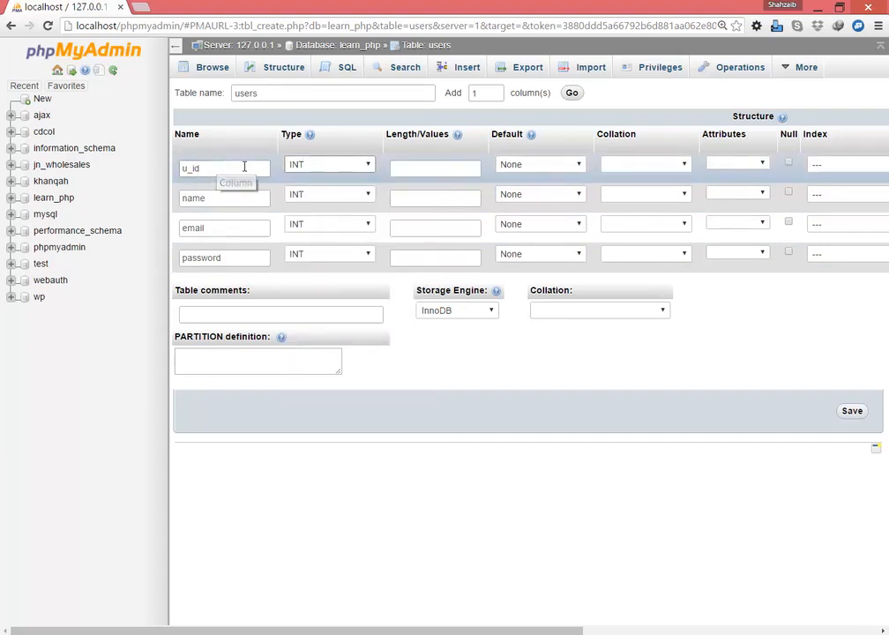
{"action": "left_click", "coordinate": [319, 194]}
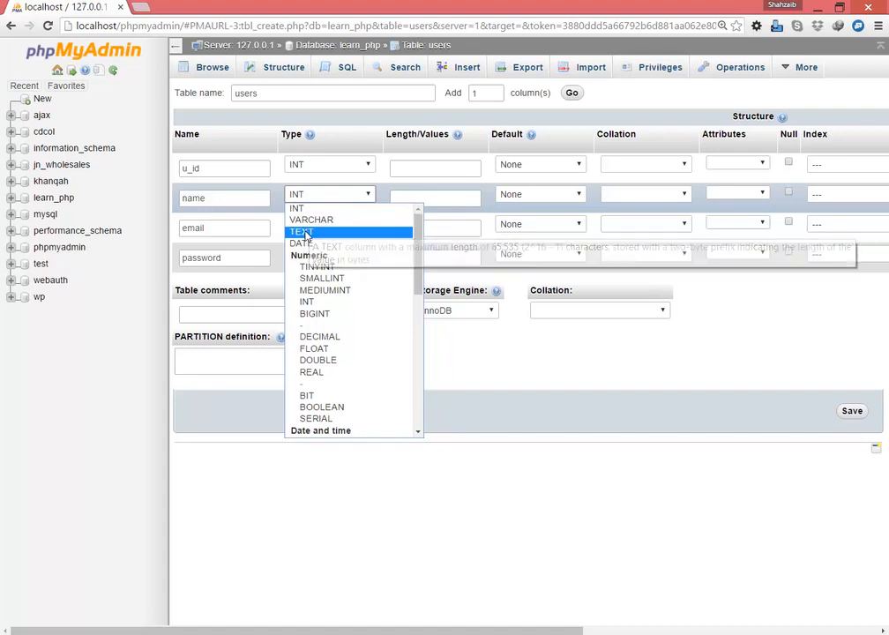
{"action": "left_click", "coordinate": [301, 232]}
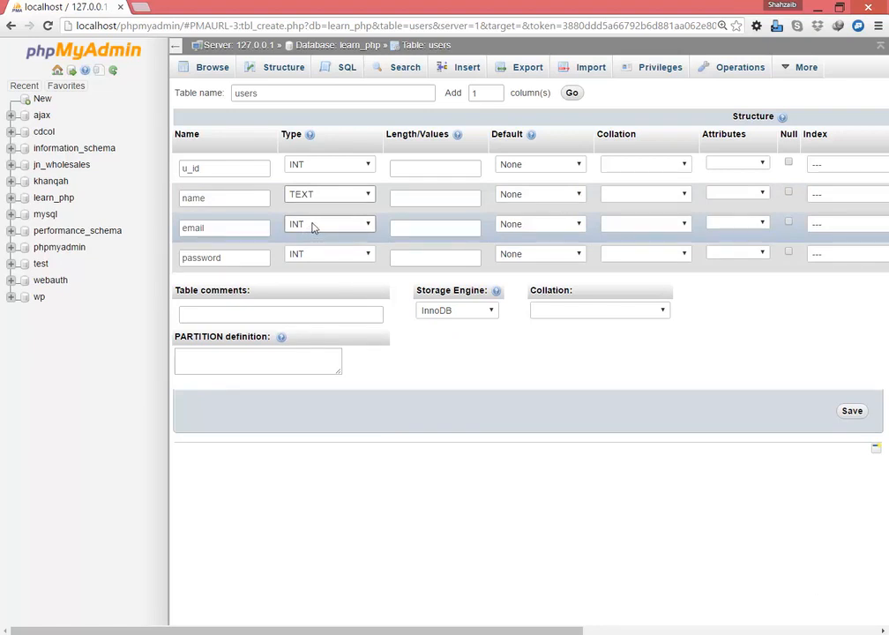
{"action": "left_click", "coordinate": [305, 204]}
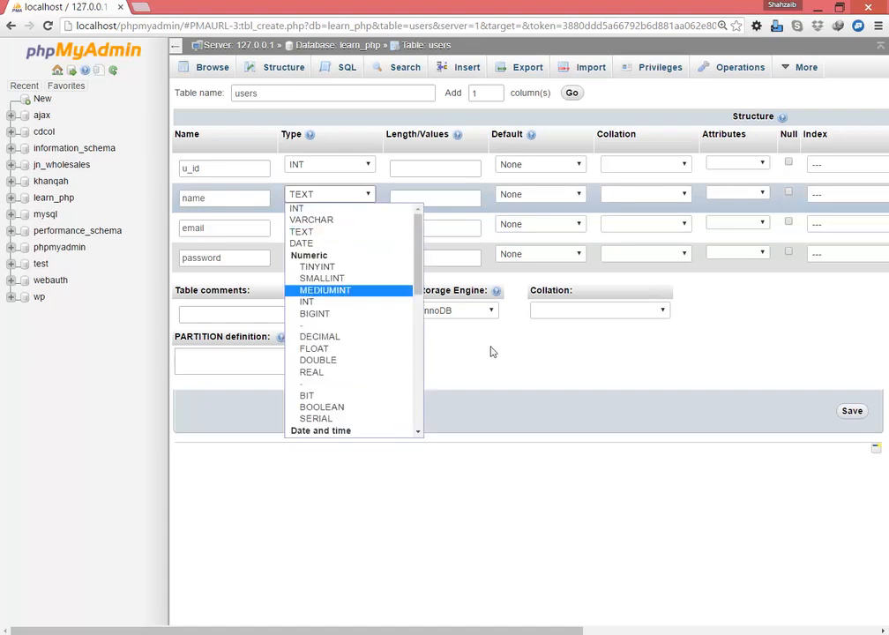
{"action": "left_click", "coordinate": [488, 395]}
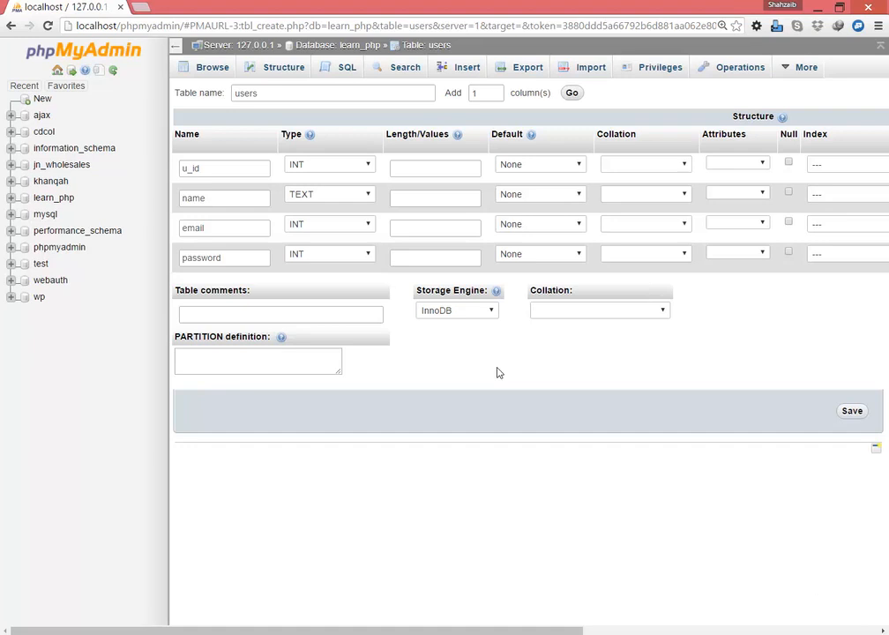
{"action": "left_click", "coordinate": [312, 228]}
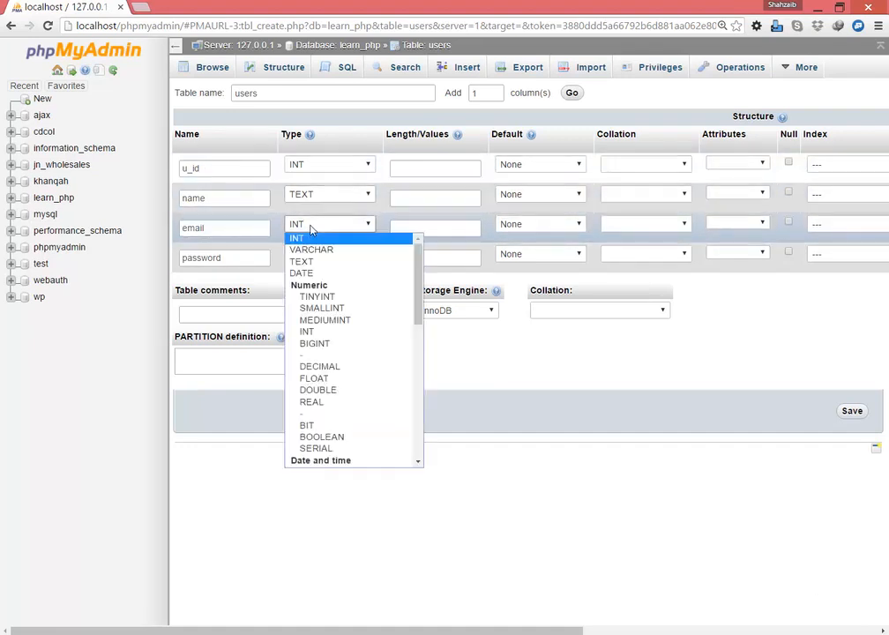
{"action": "left_click", "coordinate": [310, 262]}
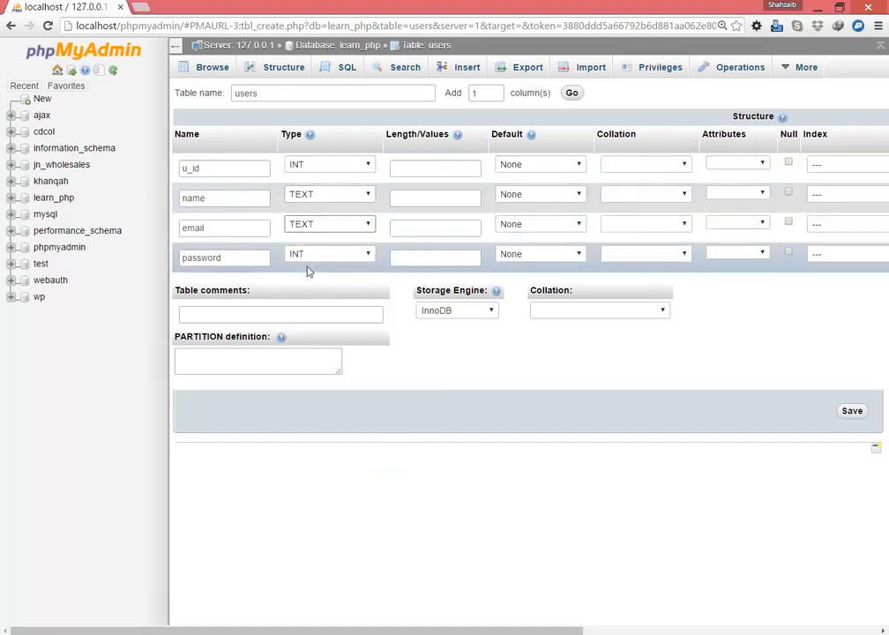
{"action": "left_click", "coordinate": [309, 258]}
{"action": "left_click", "coordinate": [309, 266]}
{"action": "key", "text": "t"}
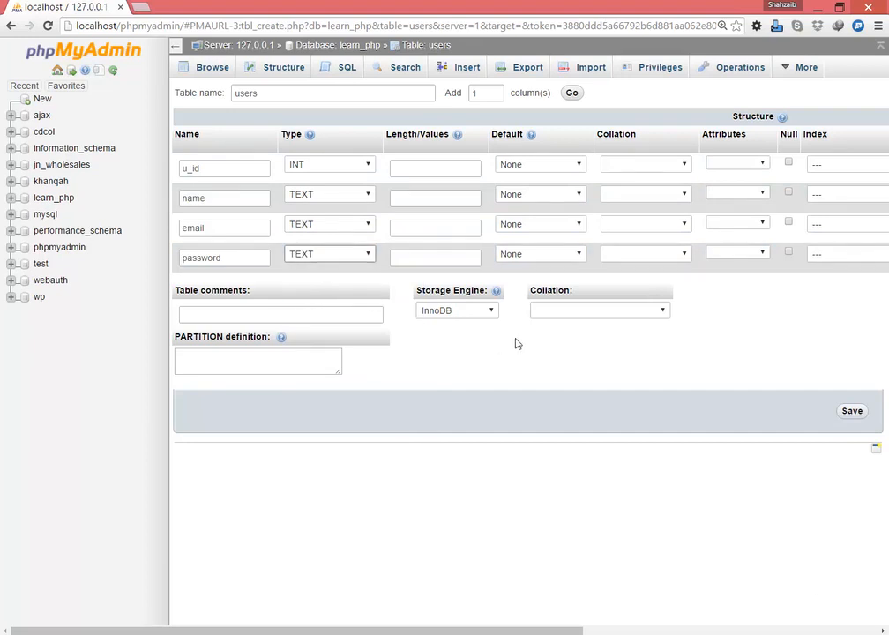
Add 2 more columns to the users table and define the first of them as date with type DATE.
{"action": "double_click", "coordinate": [475, 93]}
{"action": "type", "text": "2"}
{"action": "left_click", "coordinate": [571, 93]}
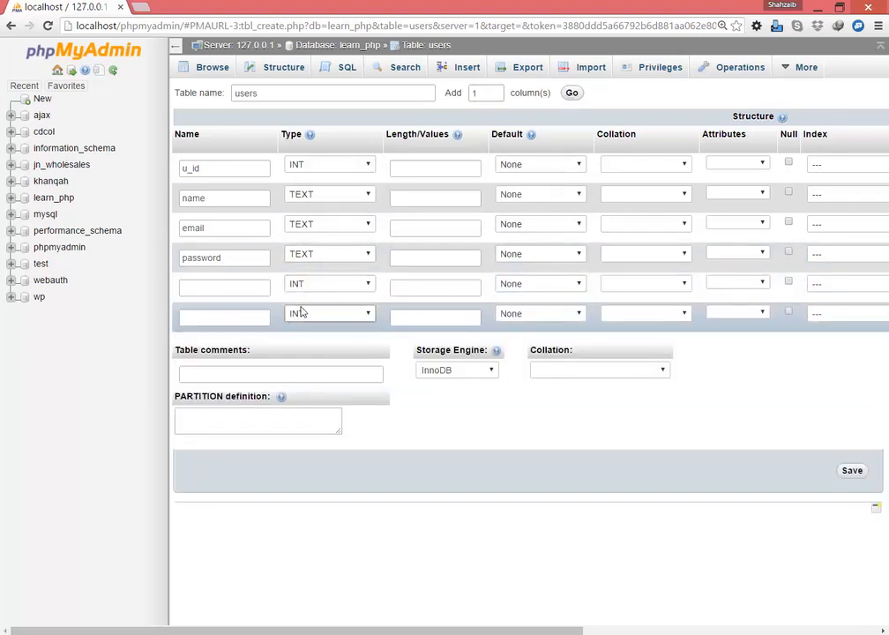
{"action": "type", "text": "date"}
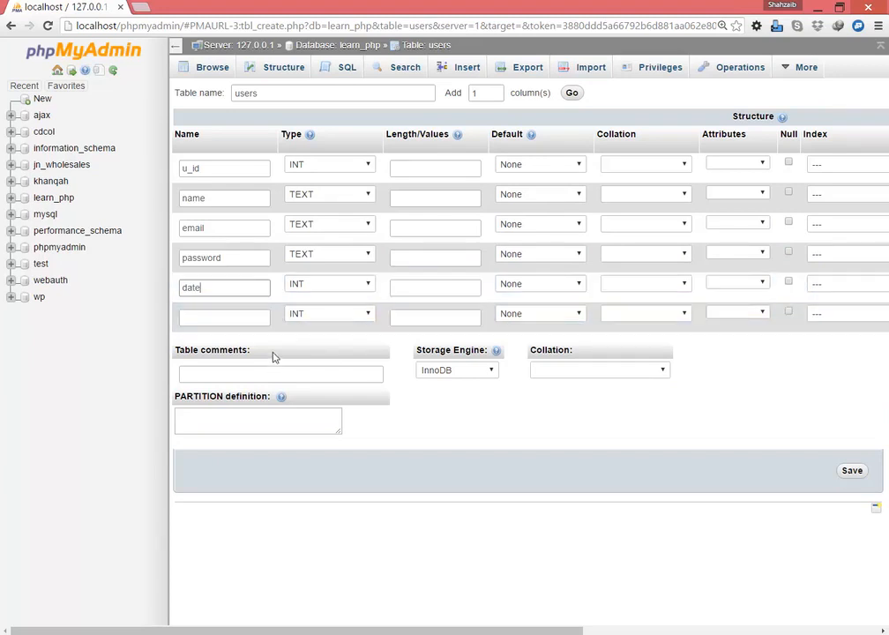
{"action": "left_click", "coordinate": [327, 284]}
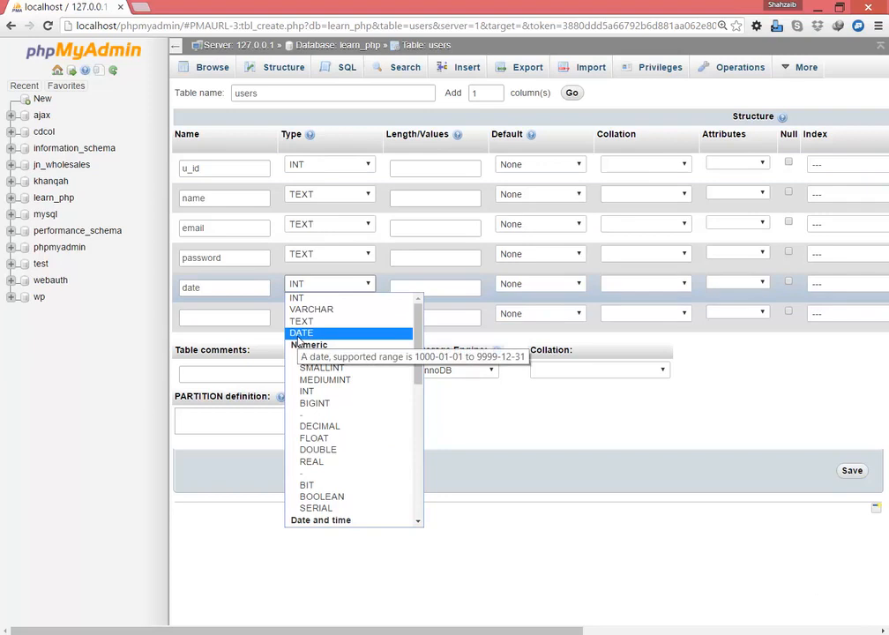
{"action": "left_click", "coordinate": [320, 337]}
Name the sixth column of the users table contact_number and set its type to TEXT.
{"action": "left_click", "coordinate": [203, 319]}
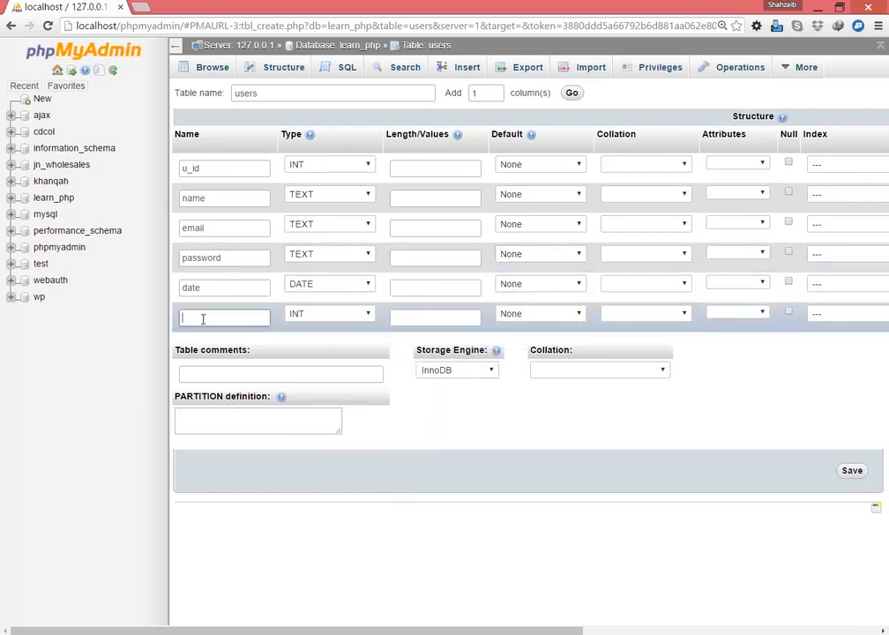
{"action": "type", "text": "contact_number"}
{"action": "left_click", "coordinate": [293, 317]}
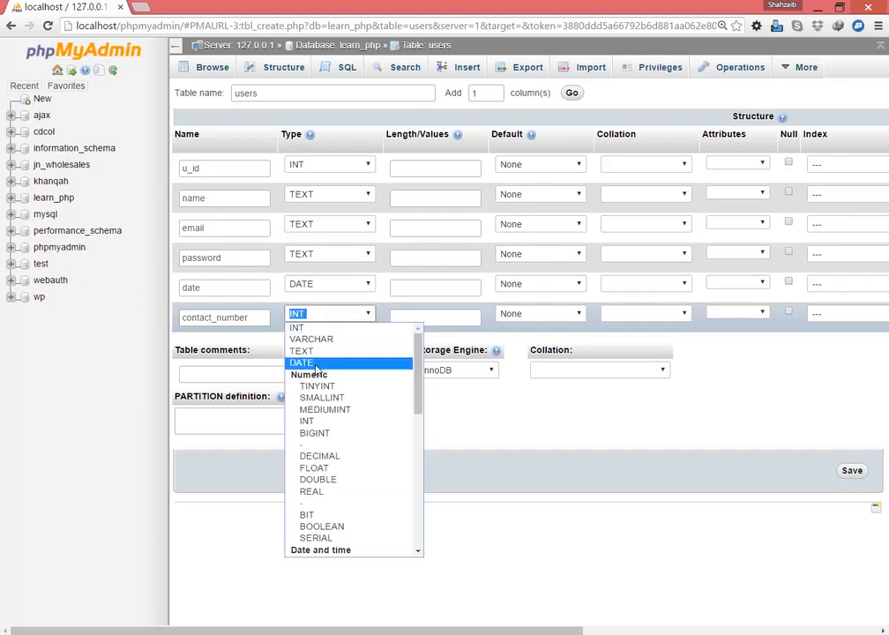
{"action": "left_click", "coordinate": [323, 351]}
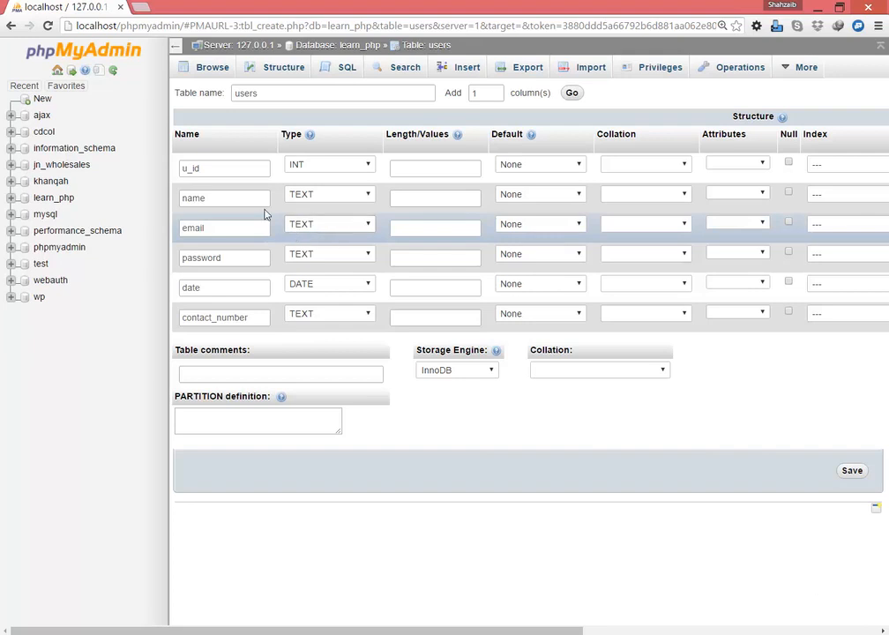
Make u_id the PRIMARY index with auto-increment enabled and save the users table.
{"action": "left_click", "coordinate": [832, 166]}
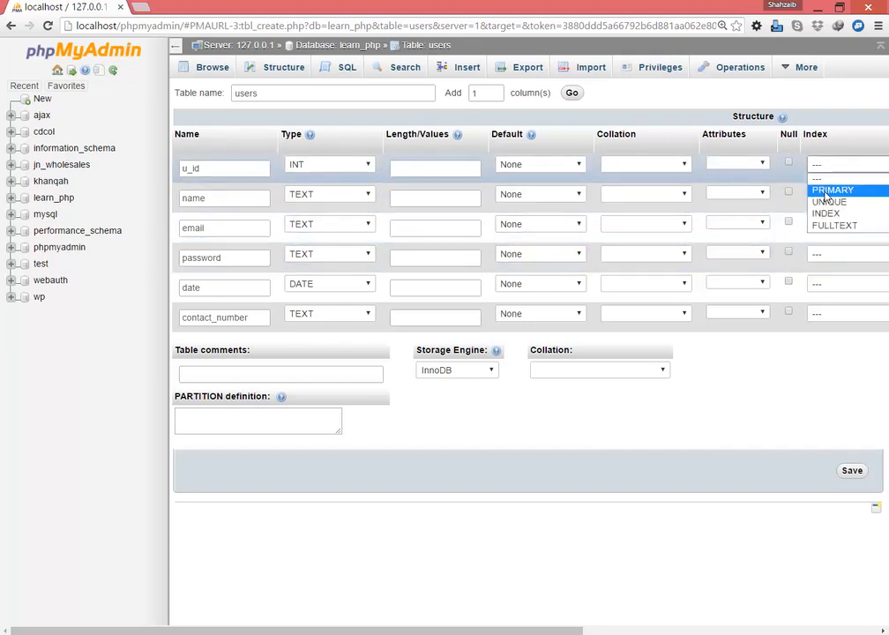
{"action": "left_click", "coordinate": [829, 190]}
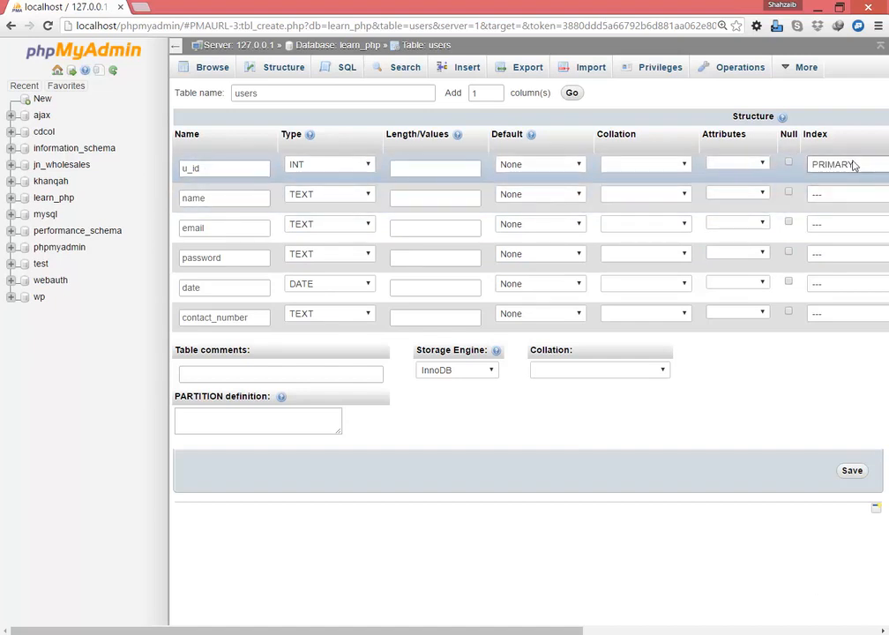
{"action": "left_click_drag", "start_coordinate": [564, 629], "coordinate": [686, 526]}
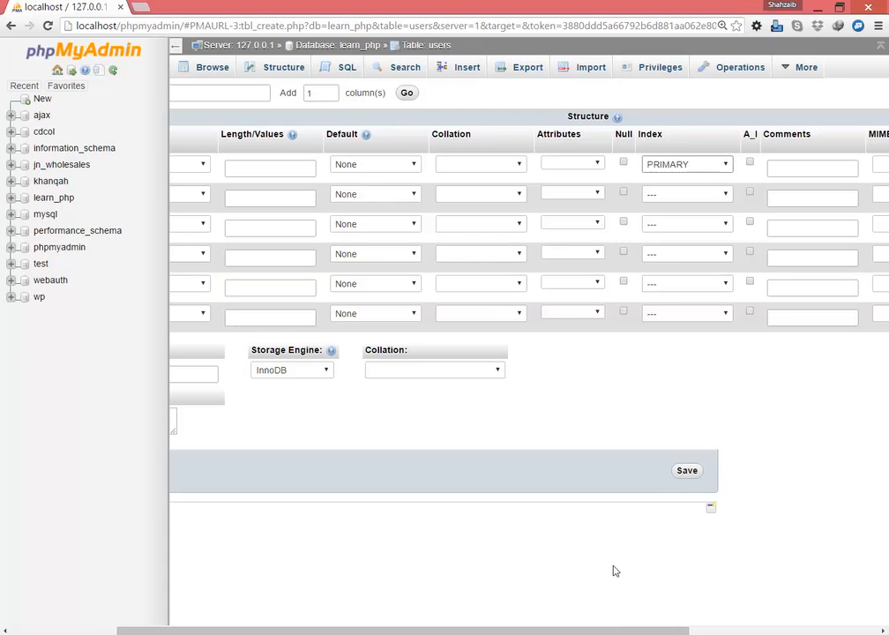
{"action": "left_click", "coordinate": [749, 163]}
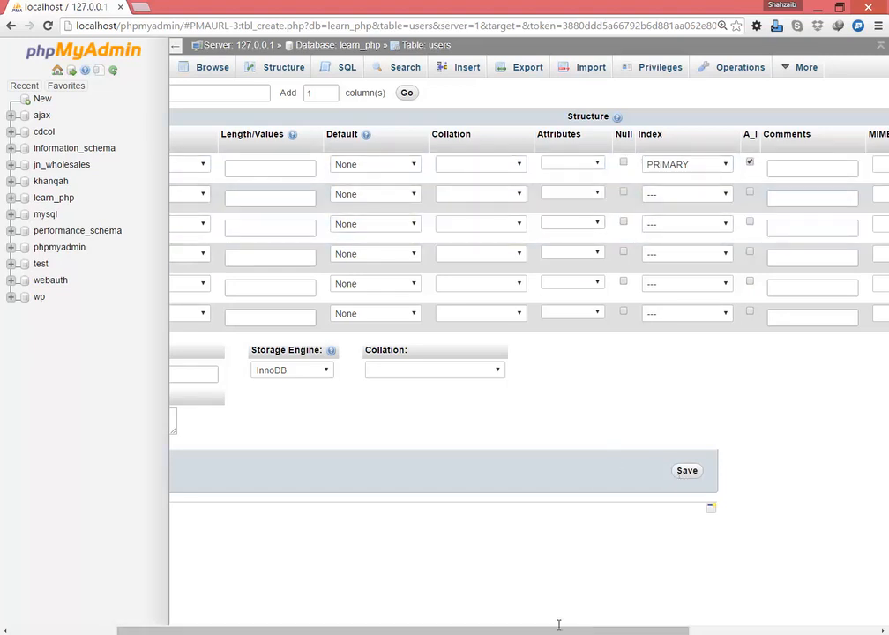
{"action": "left_click_drag", "start_coordinate": [499, 631], "coordinate": [382, 631]}
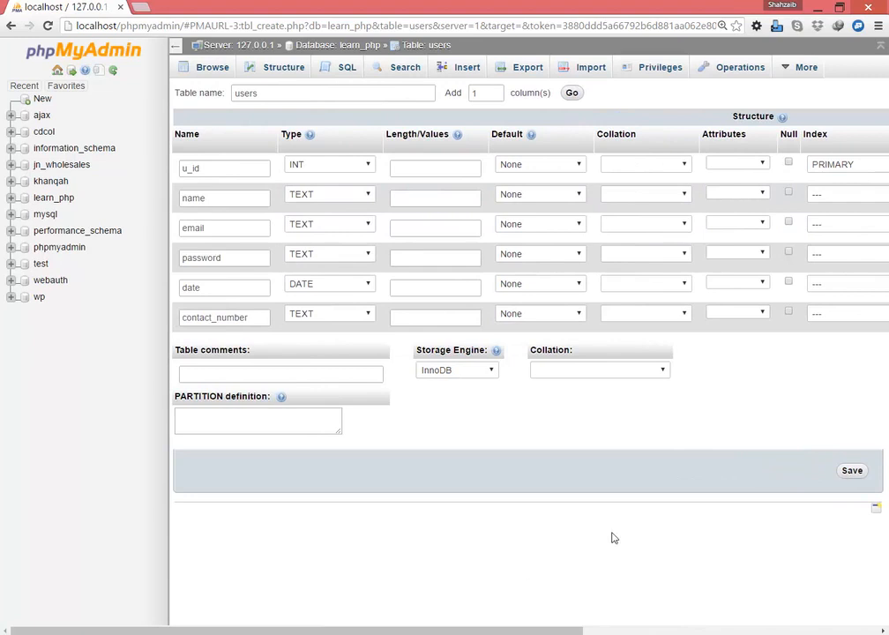
{"action": "left_click", "coordinate": [851, 470]}
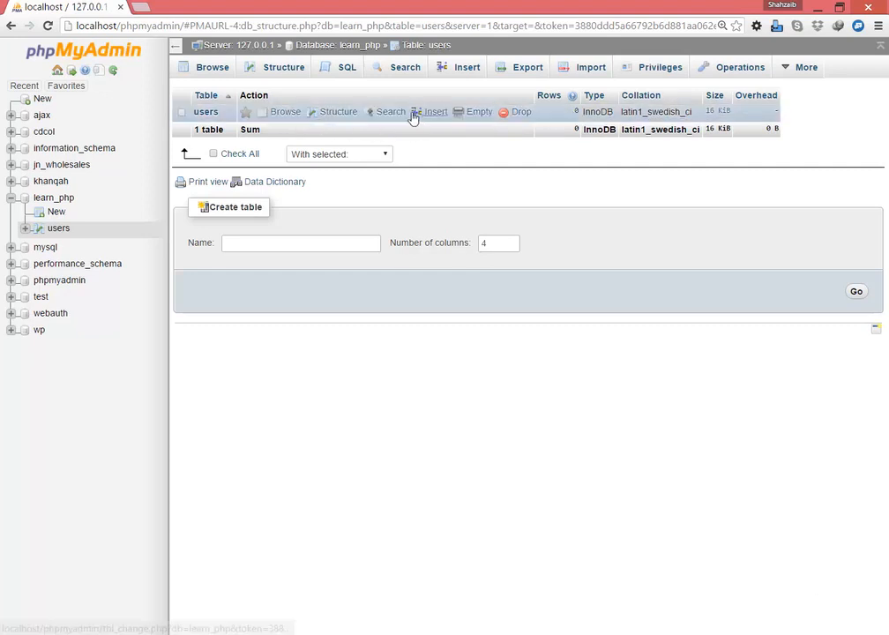
Review the column structure of the users table and browse its rows.
{"action": "left_click", "coordinate": [338, 112]}
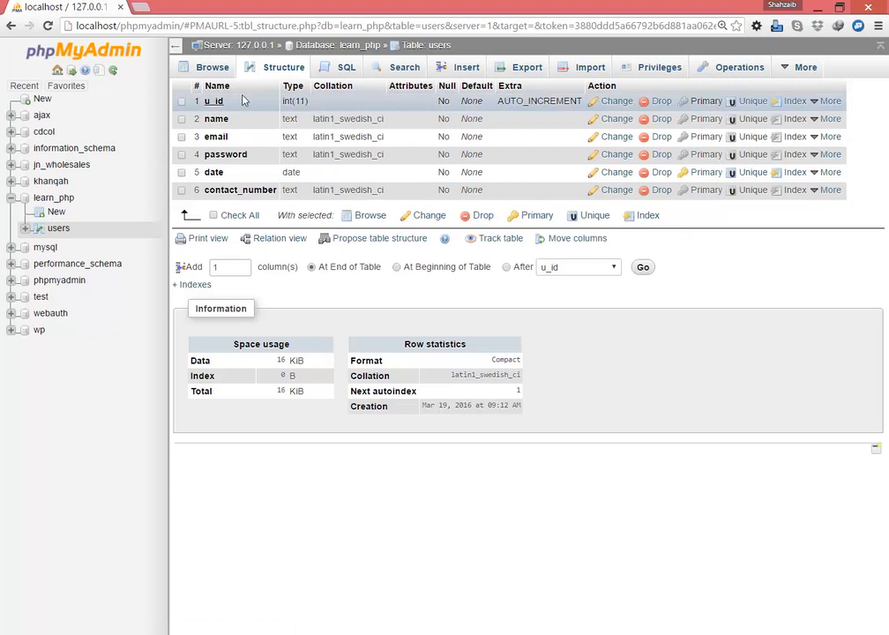
{"action": "left_click", "coordinate": [210, 71]}
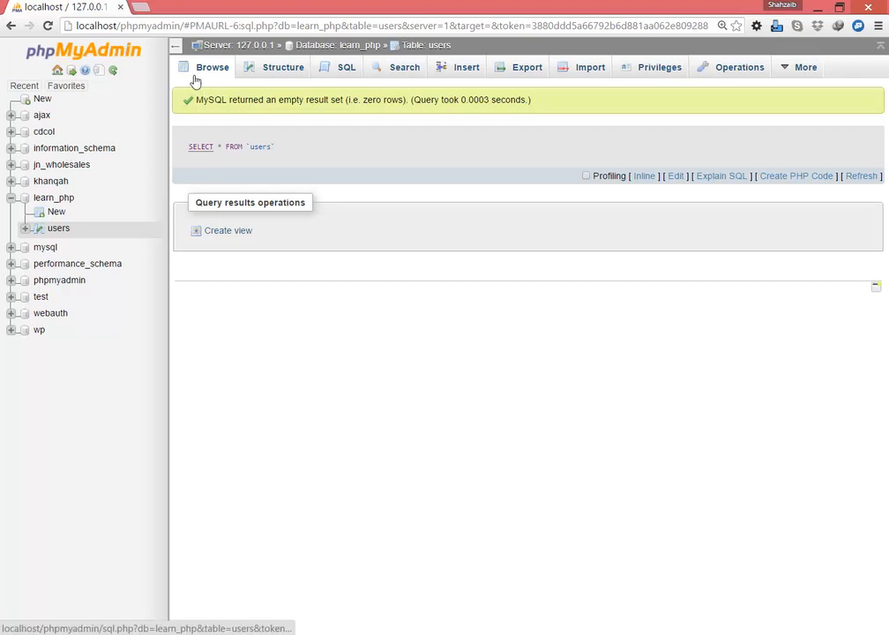
Start a new row in the users table and fill in the person's name, e-mail address and password, leaving u_id empty.
{"action": "left_click", "coordinate": [473, 80]}
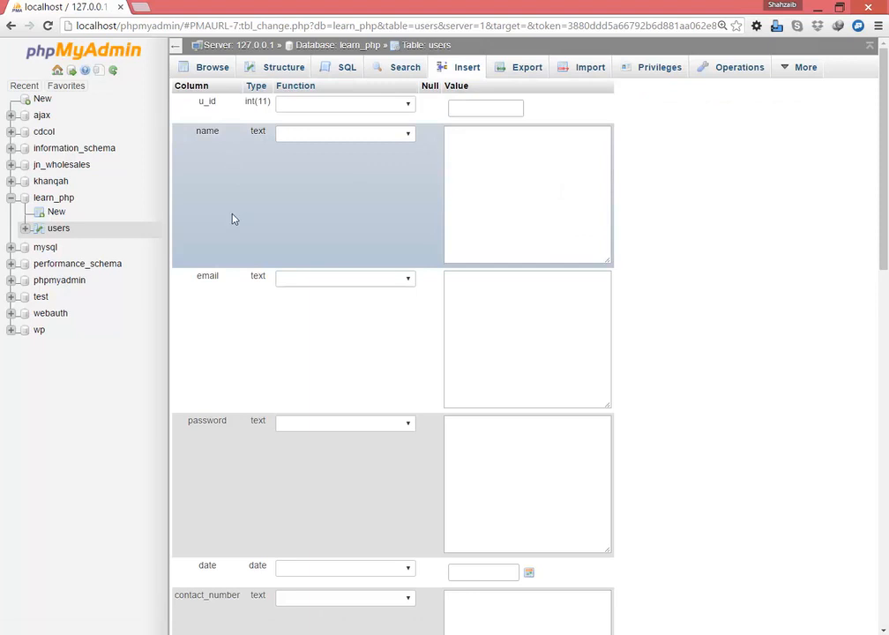
{"action": "scroll", "coordinate": [278, 530], "scroll_direction": "down", "scroll_amount": 1}
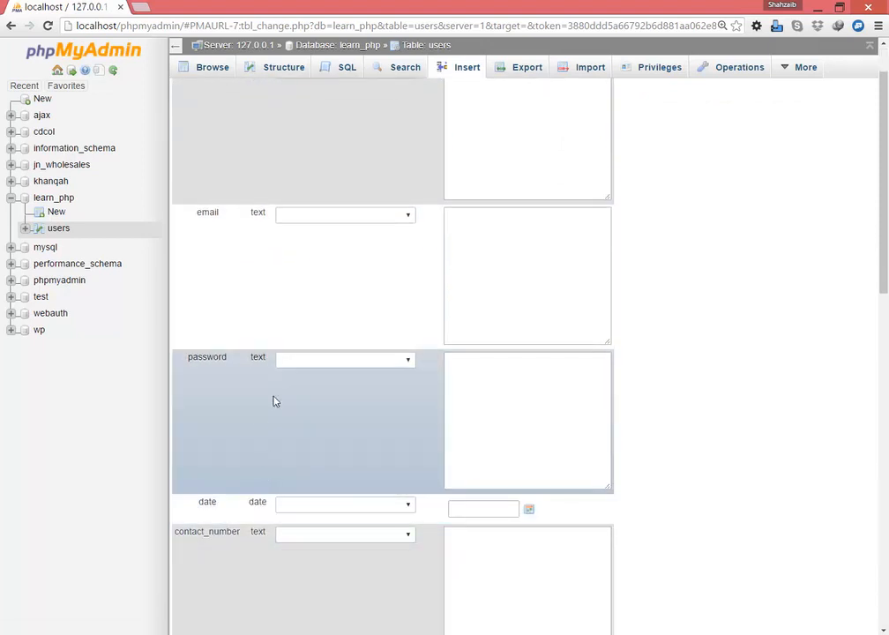
{"action": "scroll", "coordinate": [502, 371], "scroll_direction": "up", "scroll_amount": 1}
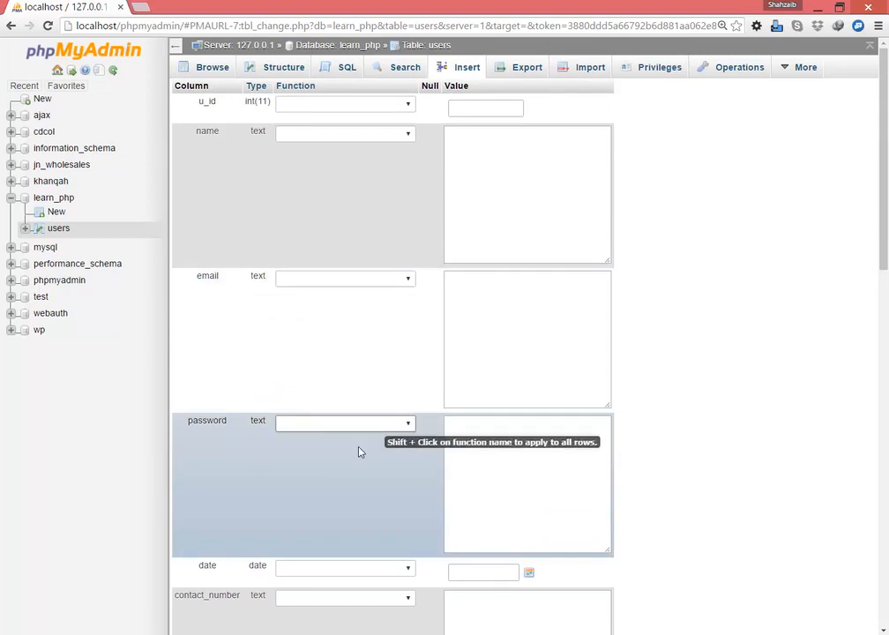
{"action": "left_click", "coordinate": [477, 170]}
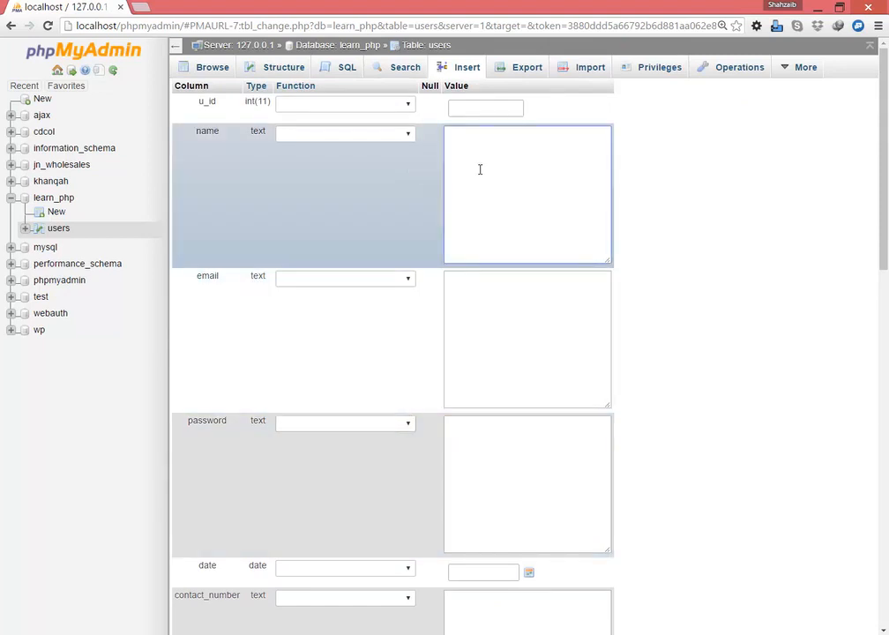
{"action": "type", "text": "Mark"}
{"action": "key", "text": "Tab"}
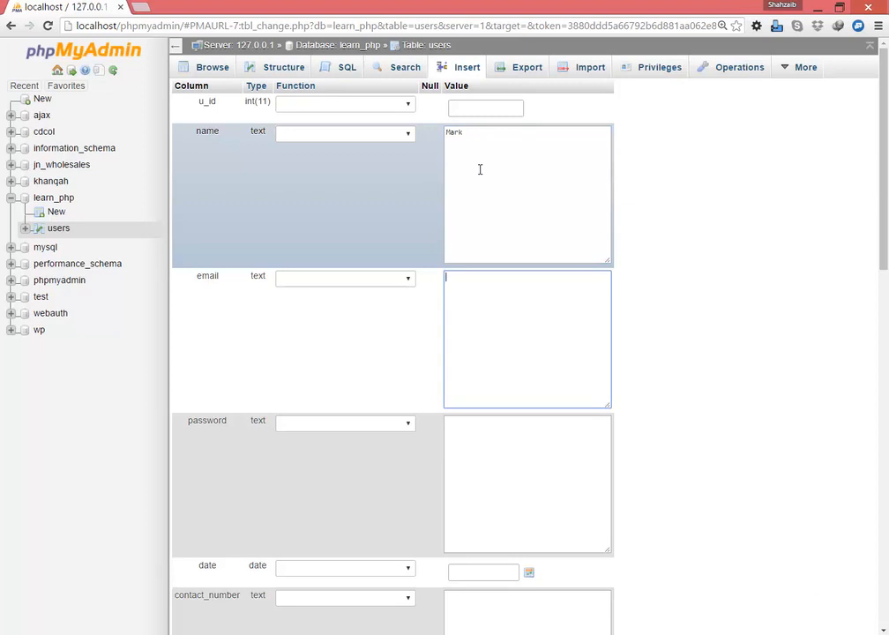
{"action": "type", "text": "abc@av"}
{"action": "type", "text": "c.com"}
{"action": "key", "text": "Tab"}
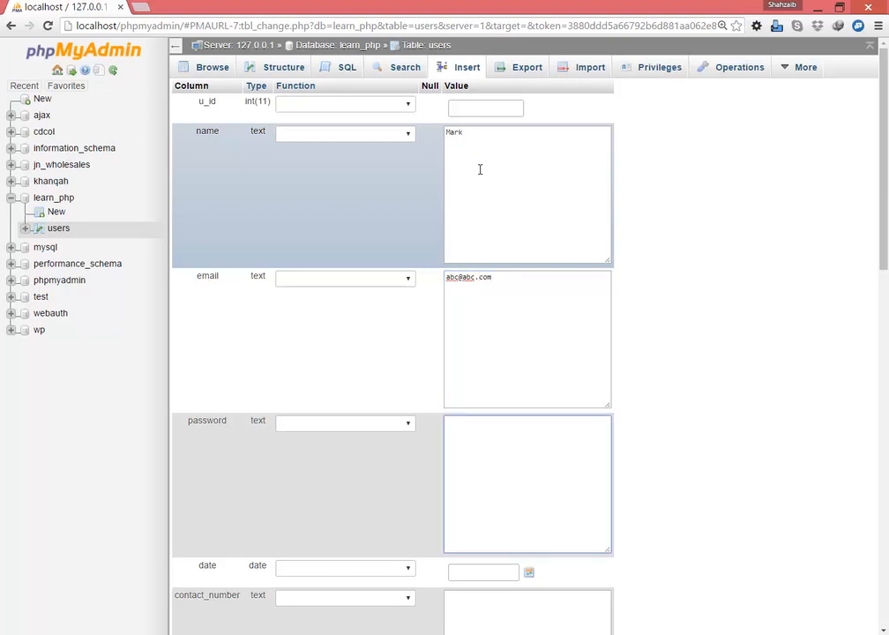
{"action": "type", "text": "123456"}
Complete the row with the date 2016-03-08 and the person's contact number, and insert it into the users table.
{"action": "scroll", "coordinate": [476, 175], "scroll_direction": "down", "scroll_amount": 1}
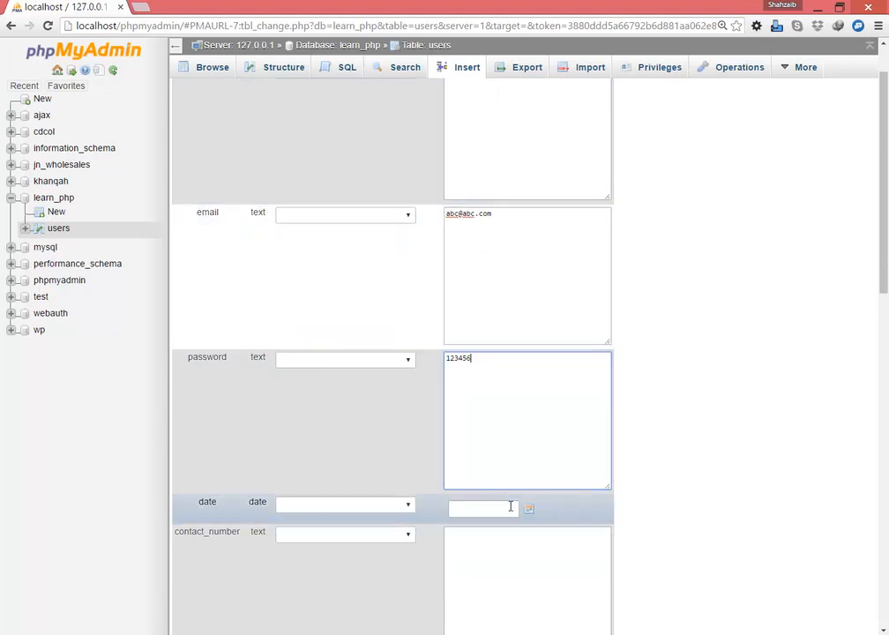
{"action": "left_click", "coordinate": [528, 511]}
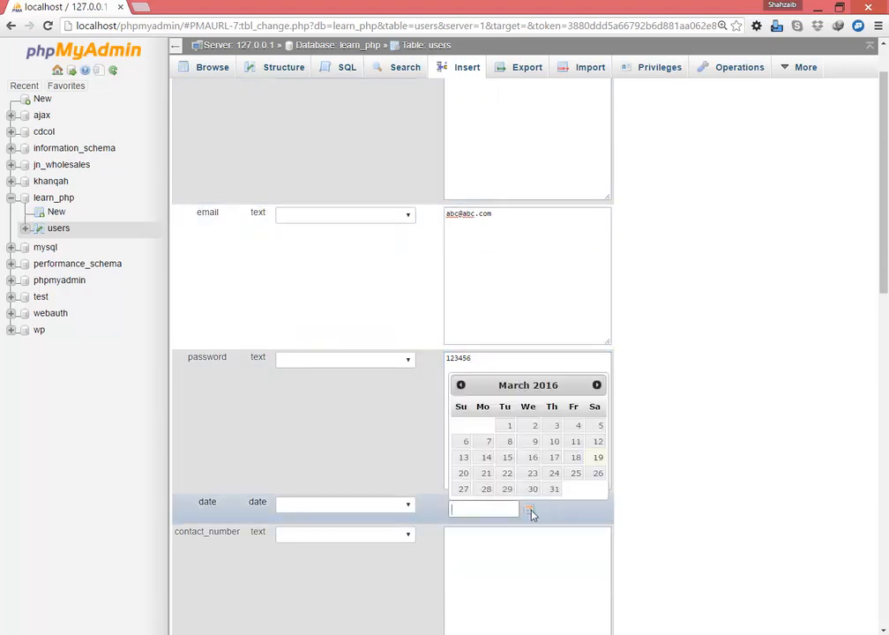
{"action": "left_click", "coordinate": [512, 442]}
{"action": "left_click", "coordinate": [746, 470]}
{"action": "scroll", "coordinate": [750, 468], "scroll_direction": "down", "scroll_amount": 3}
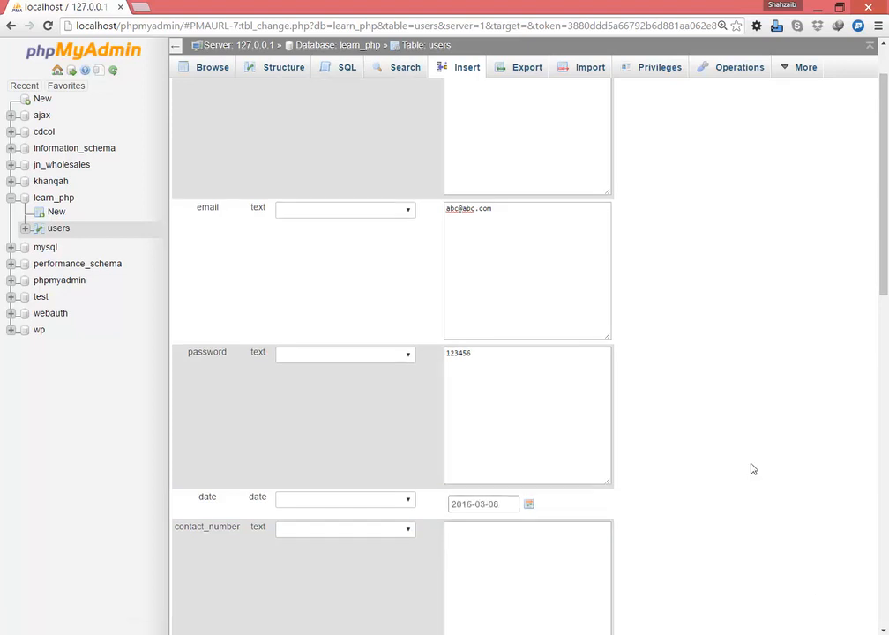
{"action": "left_click", "coordinate": [558, 301]}
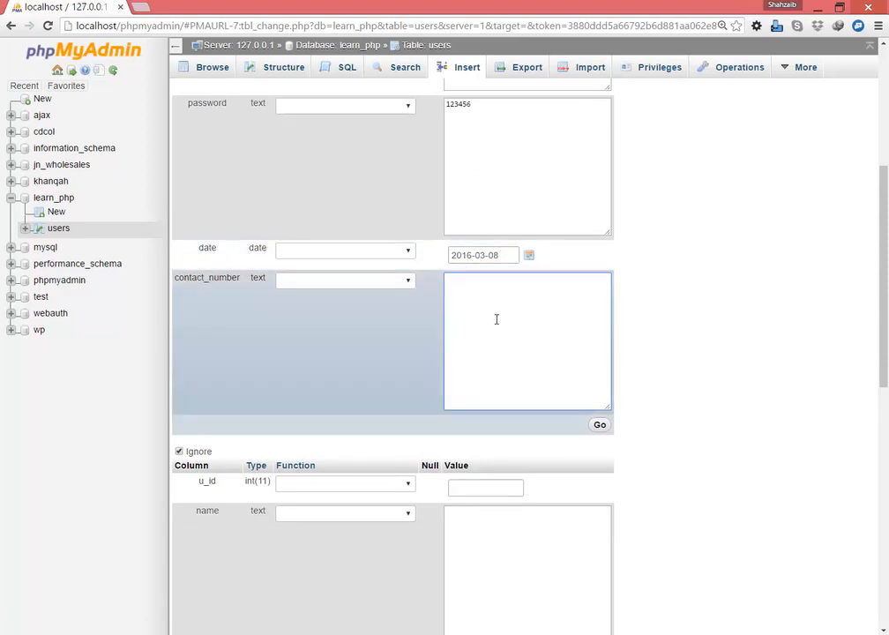
{"action": "type", "text": "123456789"}
{"action": "left_click", "coordinate": [598, 425]}
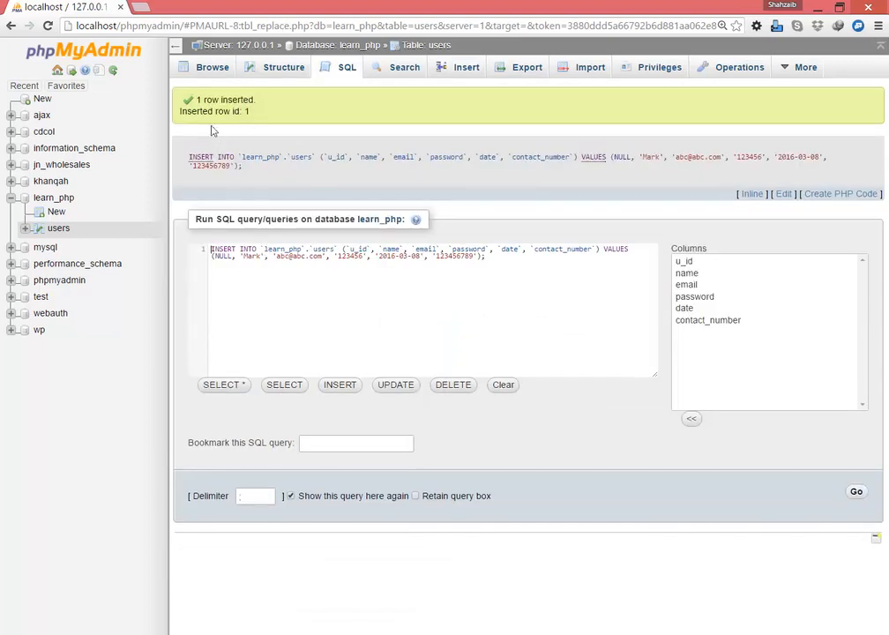
Check the insert result and browse the users table to examine the stored row and its u_id.
{"action": "left_click_drag", "start_coordinate": [202, 99], "coordinate": [240, 100]}
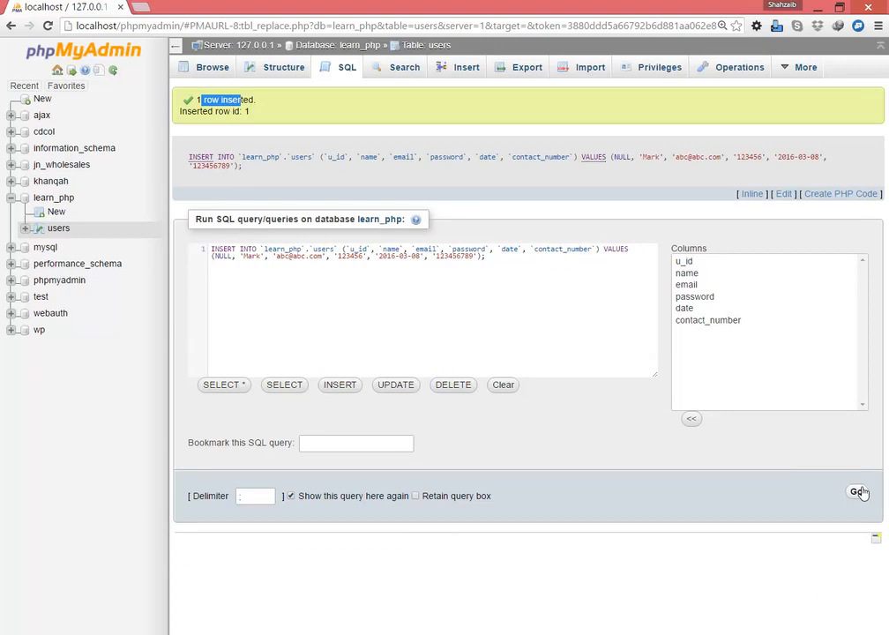
{"action": "left_click", "coordinate": [203, 70]}
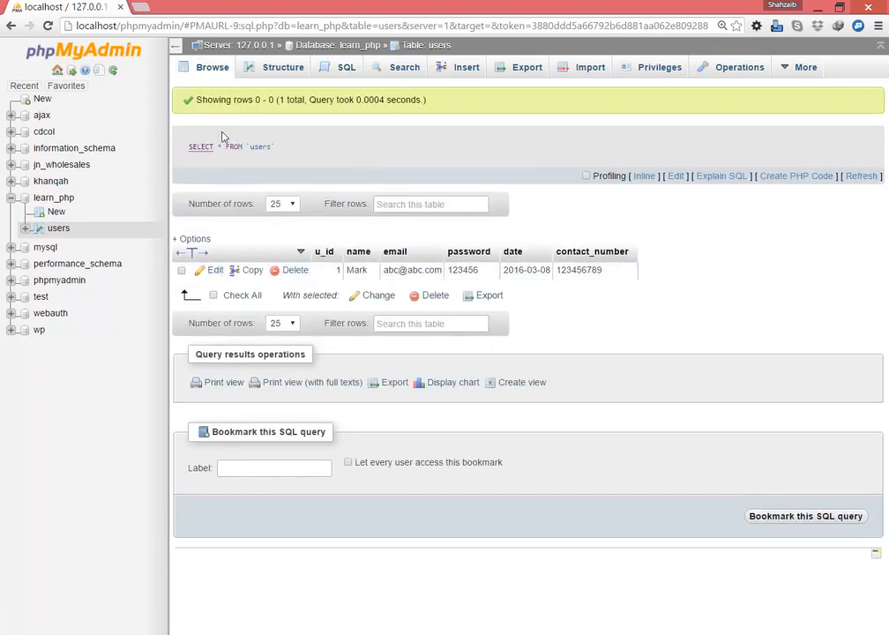
{"action": "left_click_drag", "start_coordinate": [277, 99], "coordinate": [306, 100]}
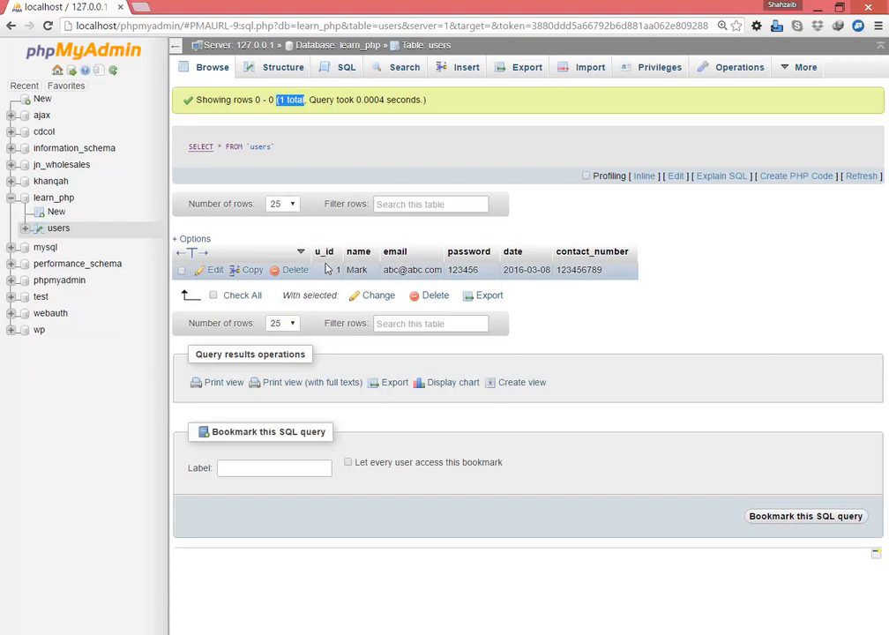
{"action": "left_click", "coordinate": [460, 66]}
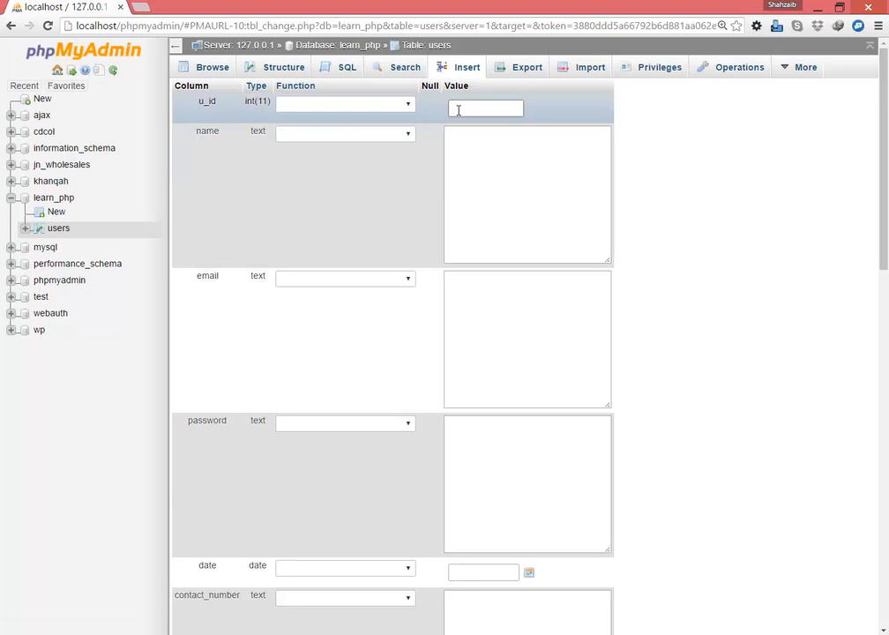
{"action": "left_click", "coordinate": [186, 72]}
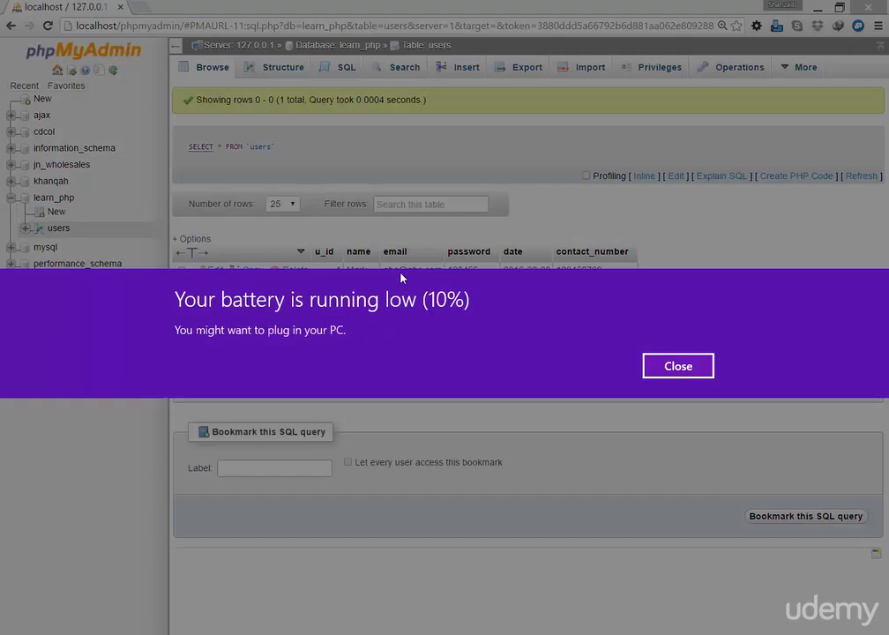
{"action": "key", "text": "Escape"}
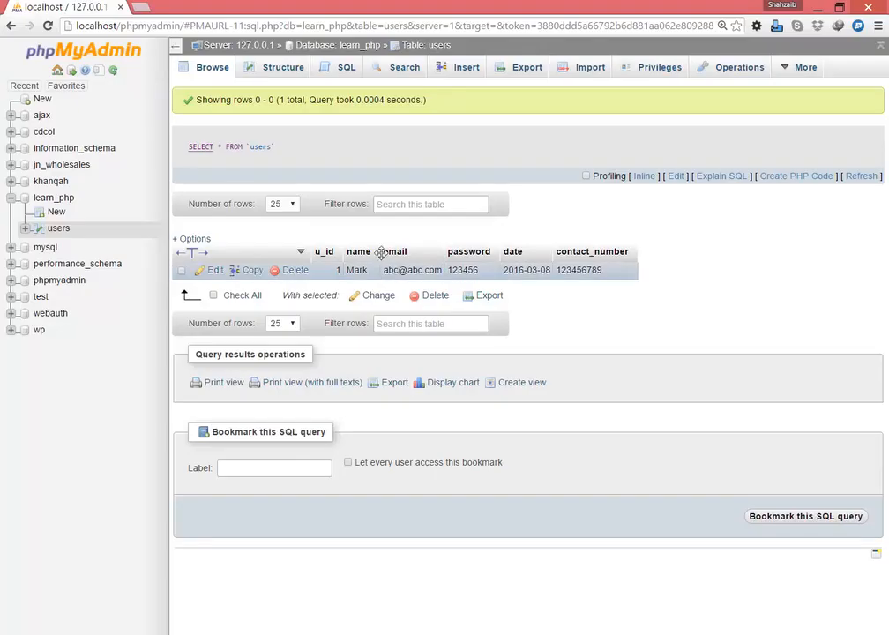
Start a second row in the users table and fill in another person's name, e-mail address and password, leaving u_id empty.
{"action": "left_click", "coordinate": [465, 68]}
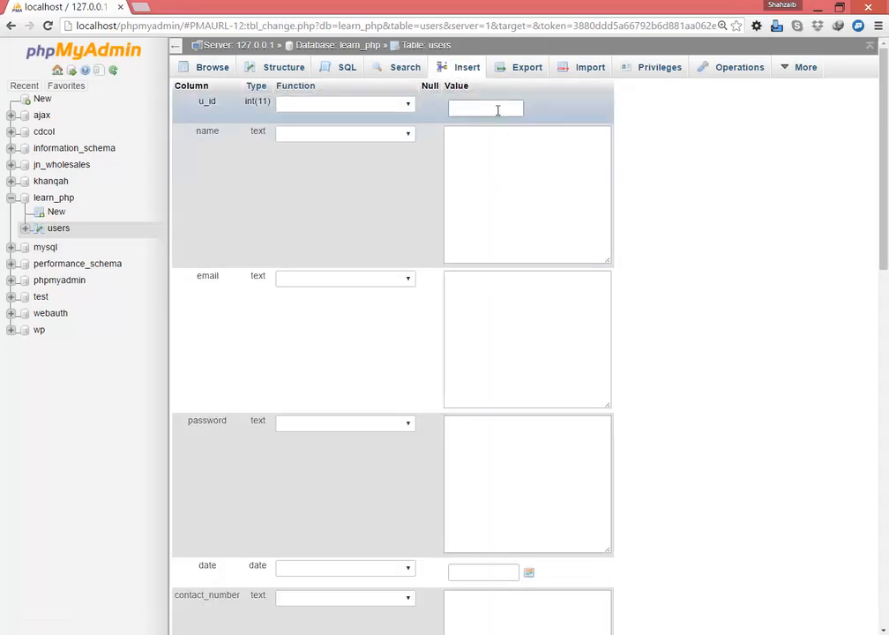
{"action": "left_click", "coordinate": [460, 142]}
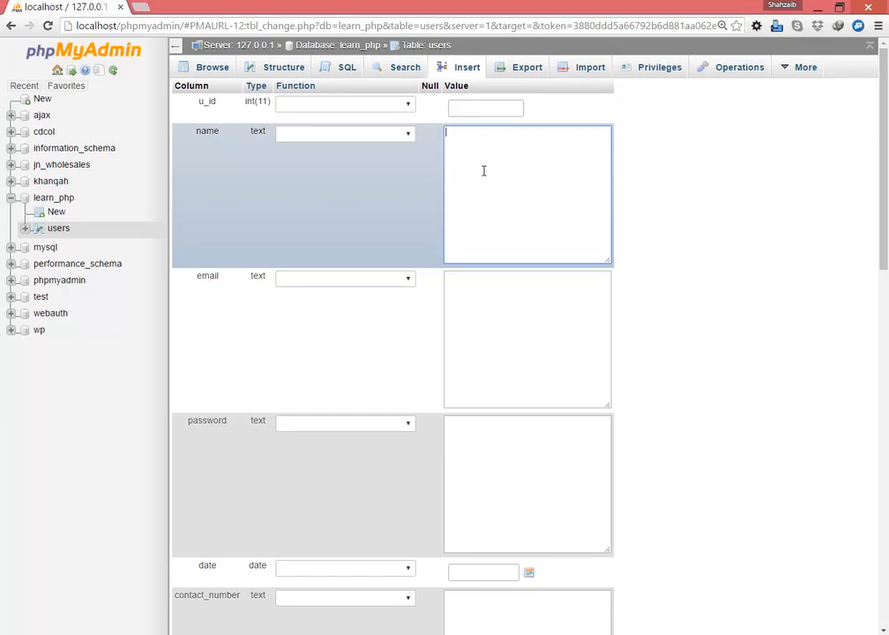
{"action": "type", "text": "iche"}
{"action": "type", "text": "el"}
{"action": "key", "text": "Tab"}
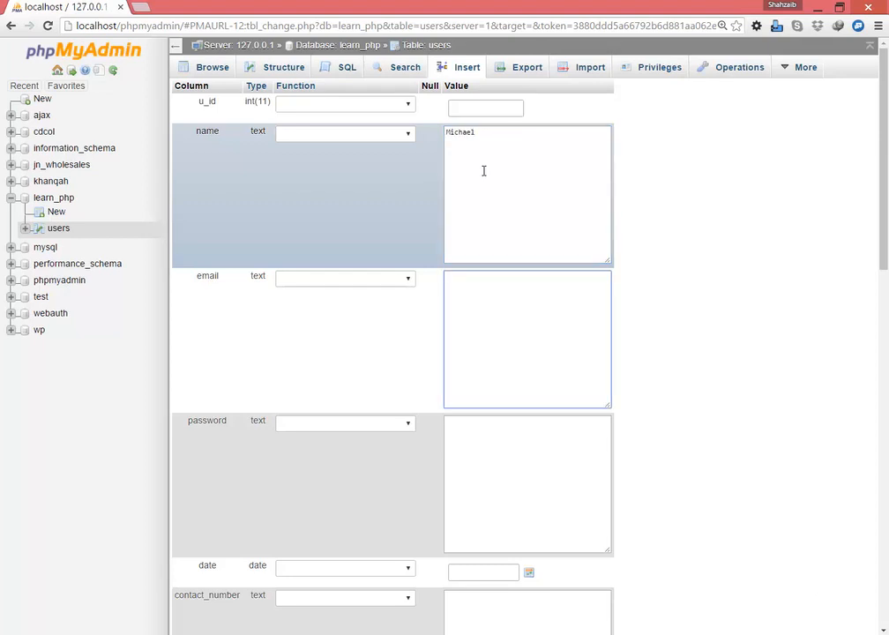
{"action": "type", "text": "abcd@abcd.com"}
{"action": "key", "text": "Tab"}
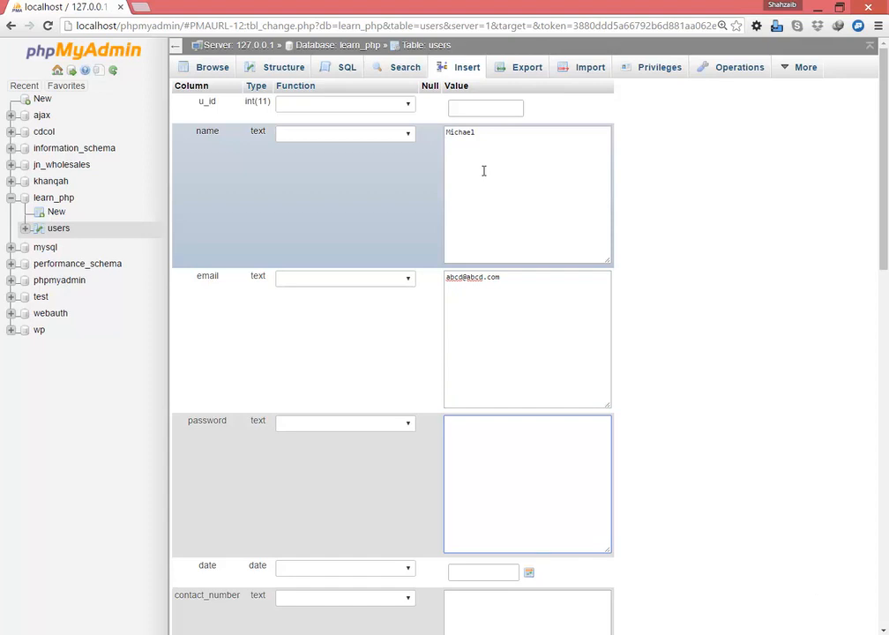
{"action": "type", "text": "654321"}
{"action": "key", "text": "Tab"}
Set the second user's date to 2016-03-22 and fill in the contact number.
{"action": "scroll", "coordinate": [482, 202], "scroll_direction": "down", "scroll_amount": 2}
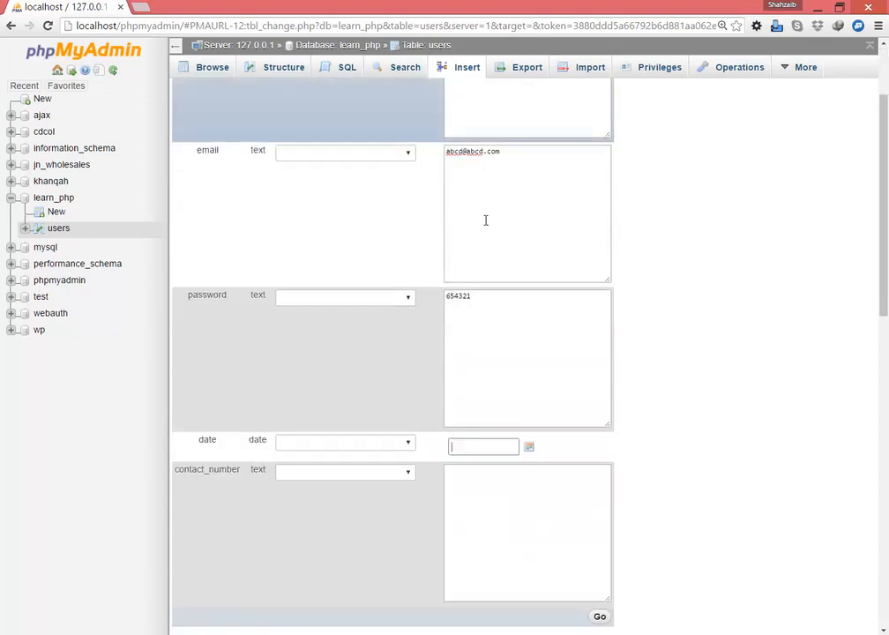
{"action": "left_click", "coordinate": [527, 446]}
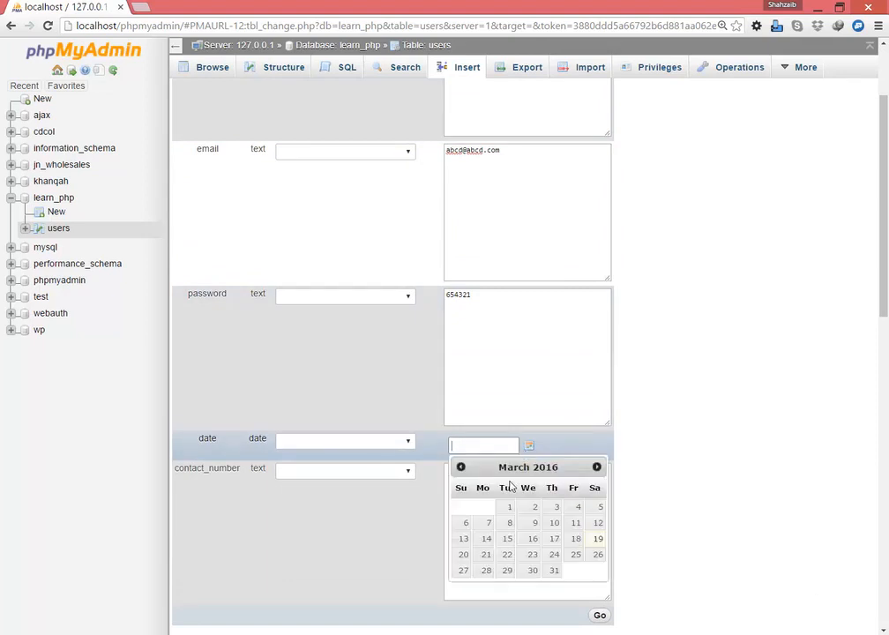
{"action": "left_click", "coordinate": [506, 554]}
{"action": "left_click", "coordinate": [547, 496]}
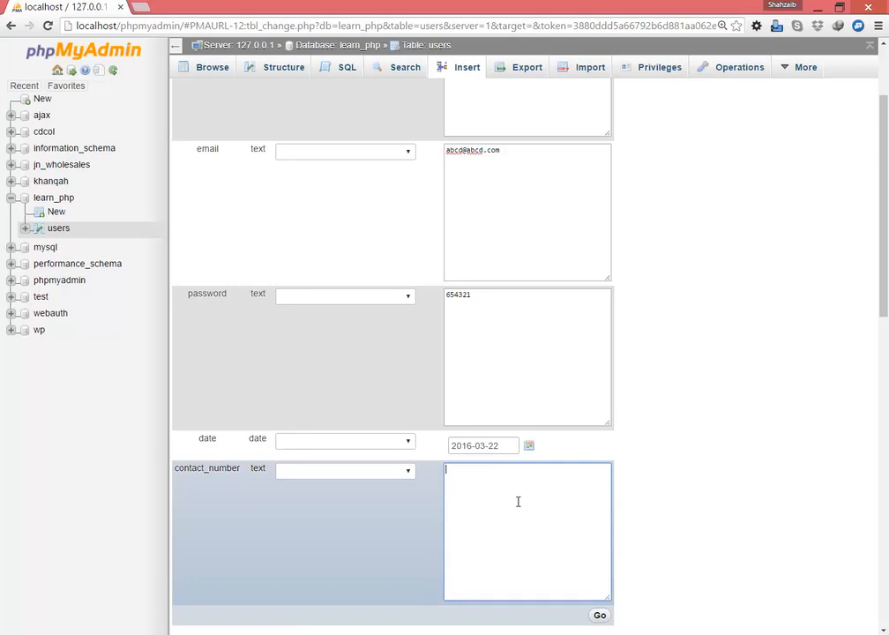
{"action": "type", "text": "987654321"}
Stop ignoring the blank second entry form and look over the insert actions and row counts on offer.
{"action": "scroll", "coordinate": [517, 500], "scroll_direction": "down", "scroll_amount": 2}
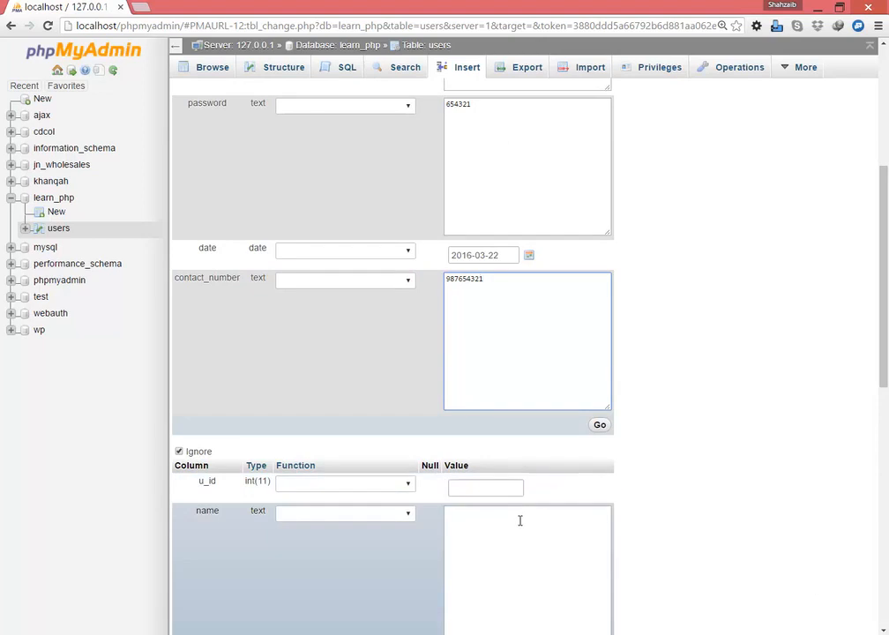
{"action": "left_click", "coordinate": [179, 452]}
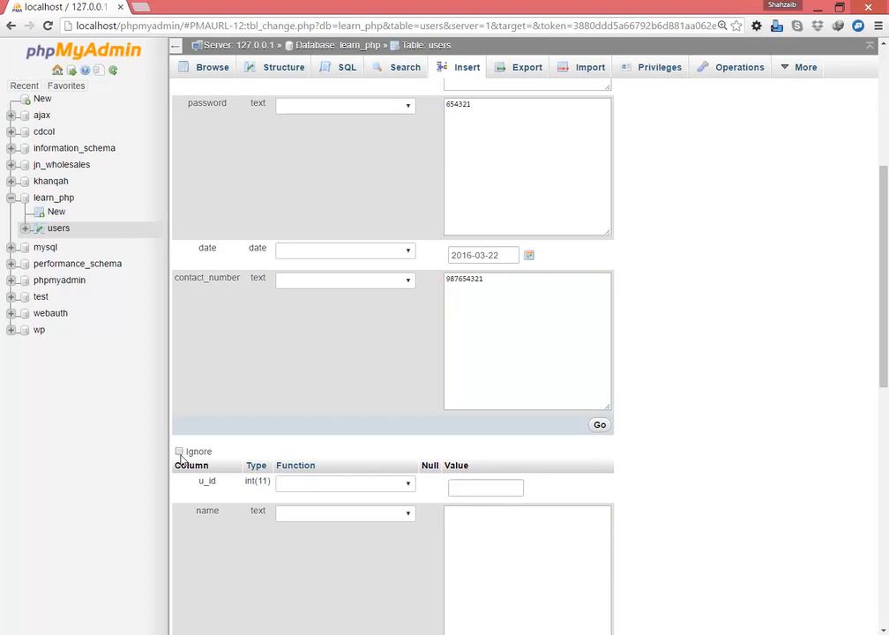
{"action": "scroll", "coordinate": [176, 456], "scroll_direction": "down", "scroll_amount": 7}
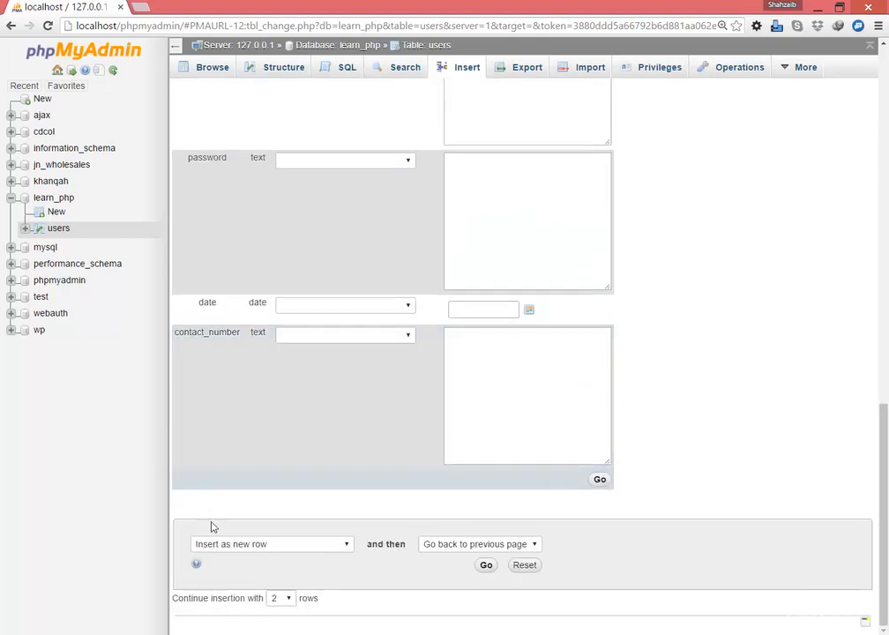
{"action": "left_click", "coordinate": [299, 546]}
{"action": "left_click", "coordinate": [295, 557]}
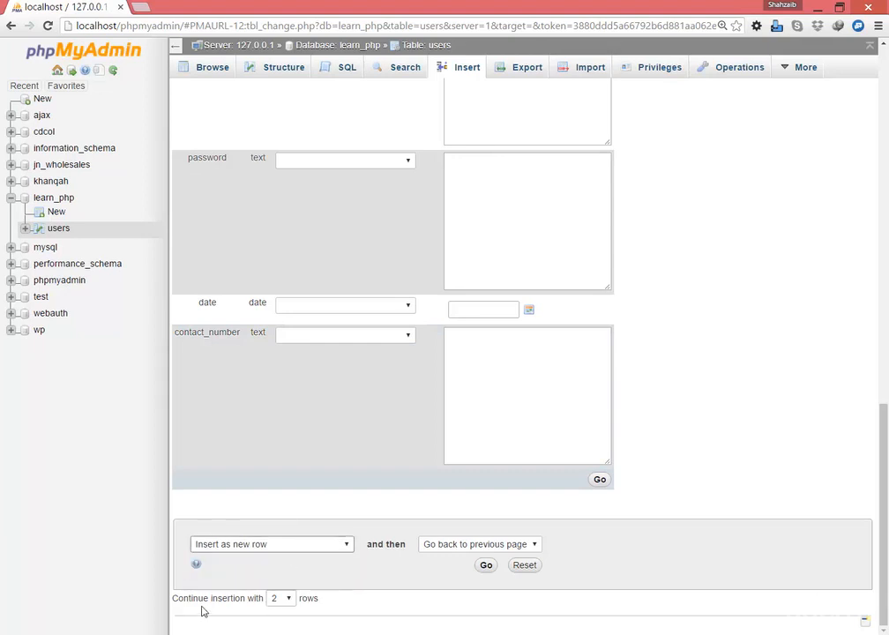
{"action": "left_click", "coordinate": [269, 603]}
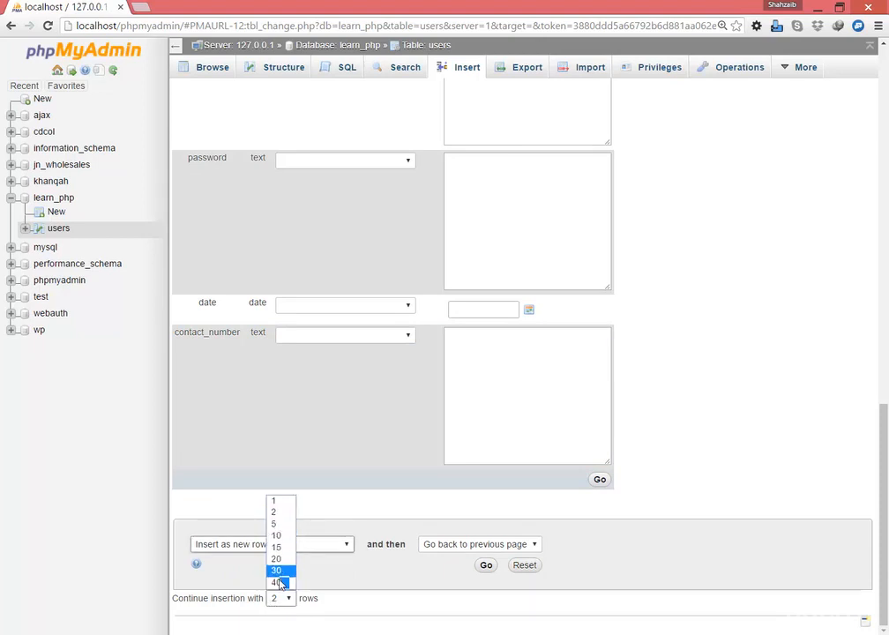
{"action": "left_click", "coordinate": [357, 602]}
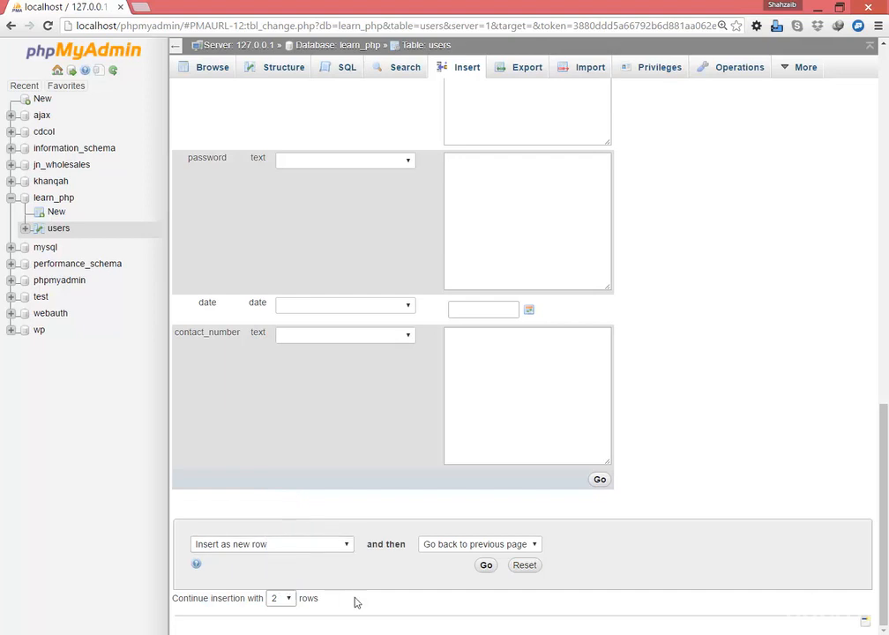
Try extending the insertion form to 5 rows, and reduce it to 1 row.
{"action": "mouse_move", "coordinate": [881, 545]}
{"action": "left_mouse_down"}
{"action": "mouse_move", "coordinate": [882, 377]}
{"action": "mouse_move", "coordinate": [882, 549]}
{"action": "left_mouse_up"}
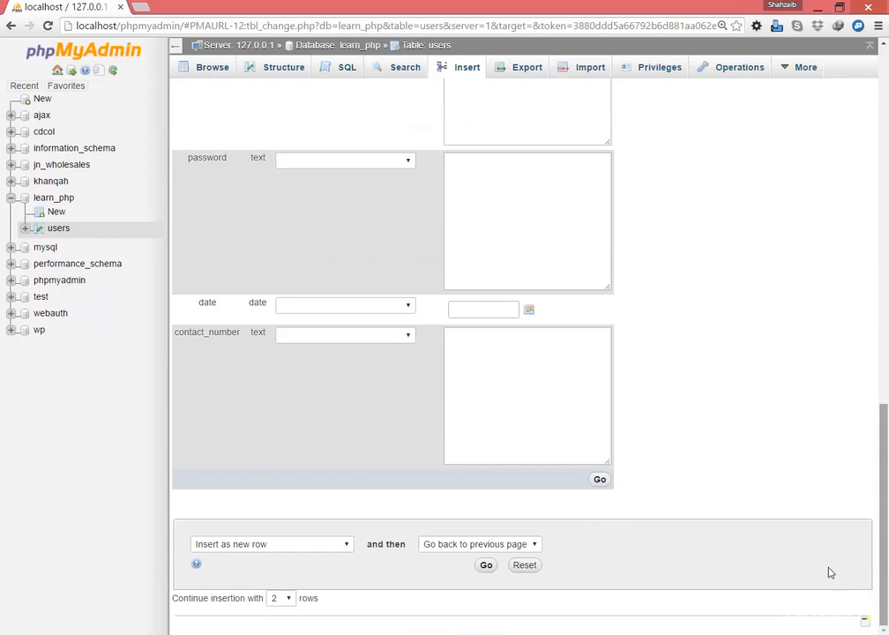
{"action": "left_click", "coordinate": [286, 598]}
{"action": "left_click", "coordinate": [278, 540]}
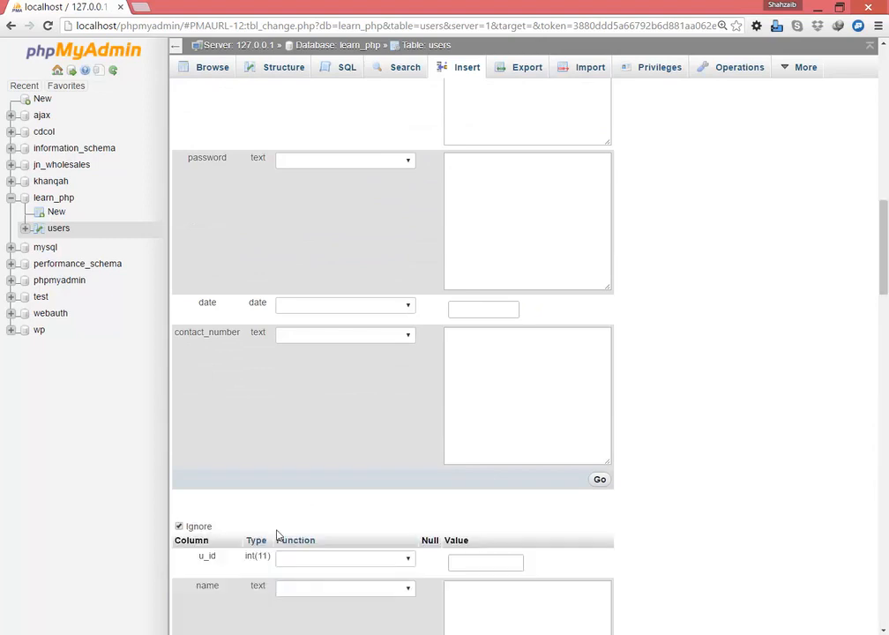
{"action": "scroll", "coordinate": [317, 534], "scroll_direction": "down", "scroll_amount": 20}
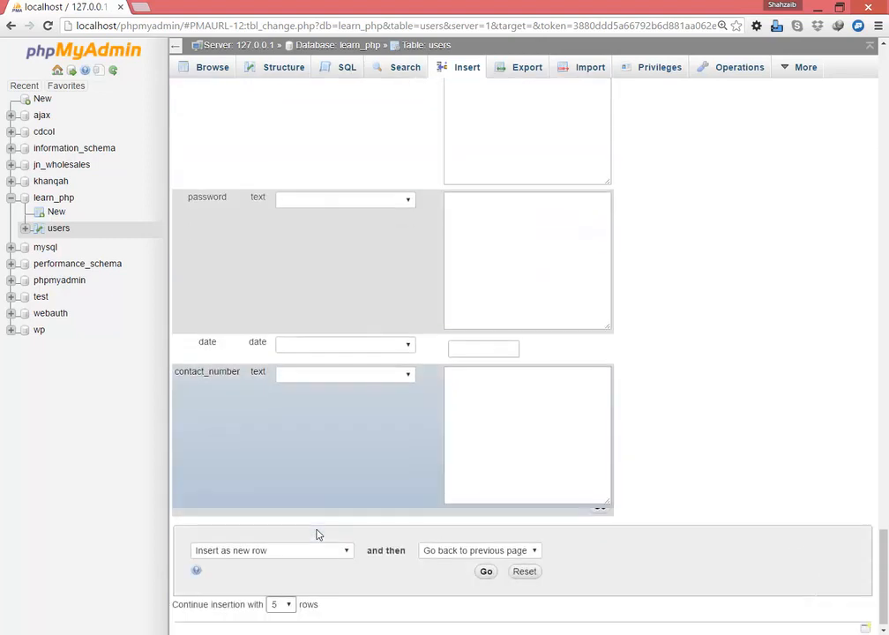
{"action": "left_click", "coordinate": [291, 599]}
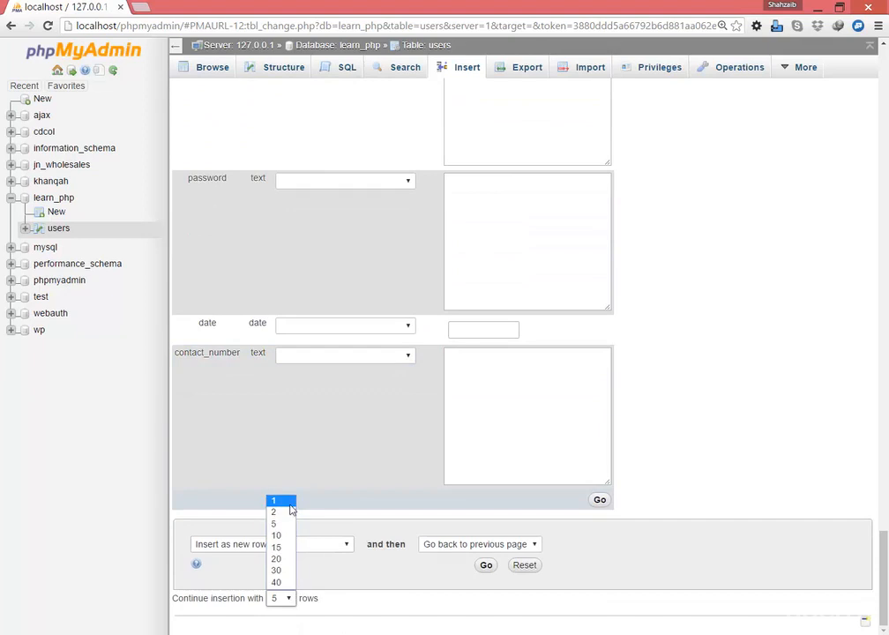
{"action": "left_click", "coordinate": [287, 501]}
{"action": "scroll", "coordinate": [391, 540], "scroll_direction": "up", "scroll_amount": 3}
{"action": "scroll", "coordinate": [393, 551], "scroll_direction": "down", "scroll_amount": 3}
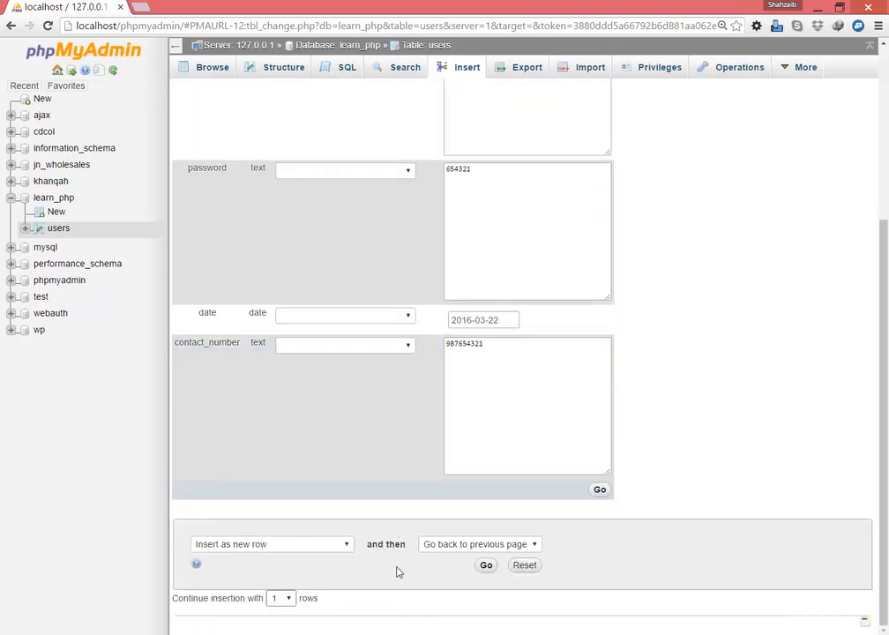
Set the insertion form to 2 rows and stop ignoring the second entry form.
{"action": "left_click", "coordinate": [288, 598]}
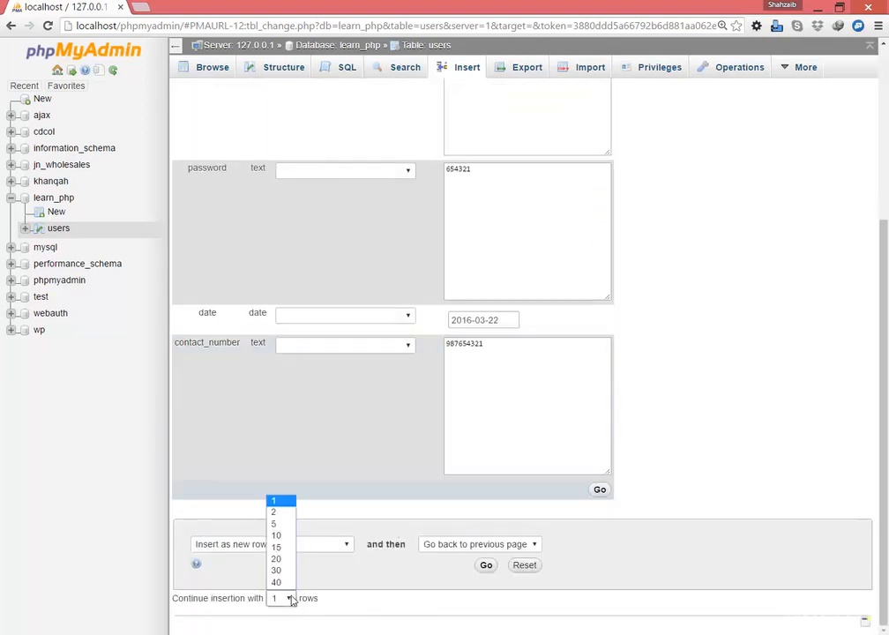
{"action": "left_click", "coordinate": [276, 523]}
{"action": "scroll", "coordinate": [444, 491], "scroll_direction": "down", "scroll_amount": 3}
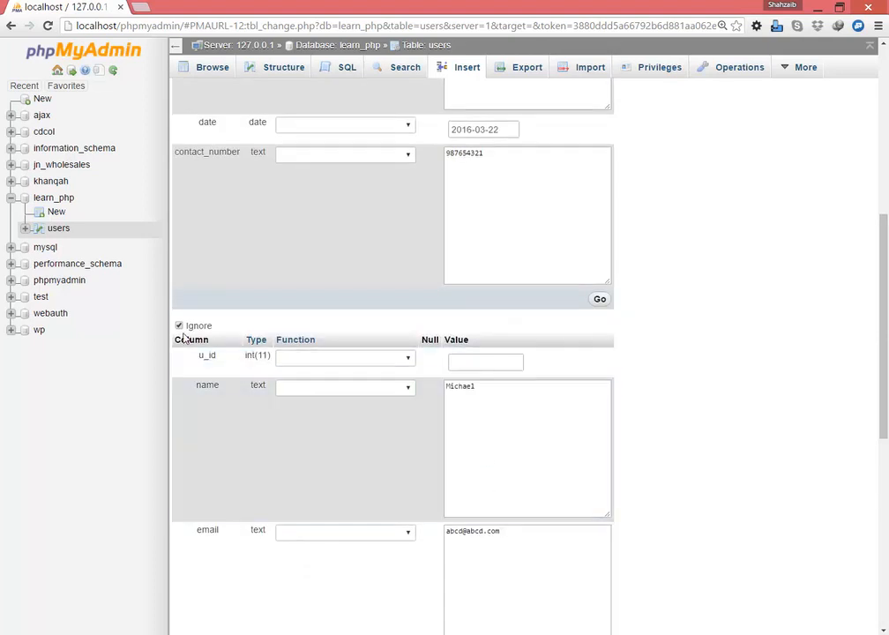
{"action": "left_click", "coordinate": [179, 326]}
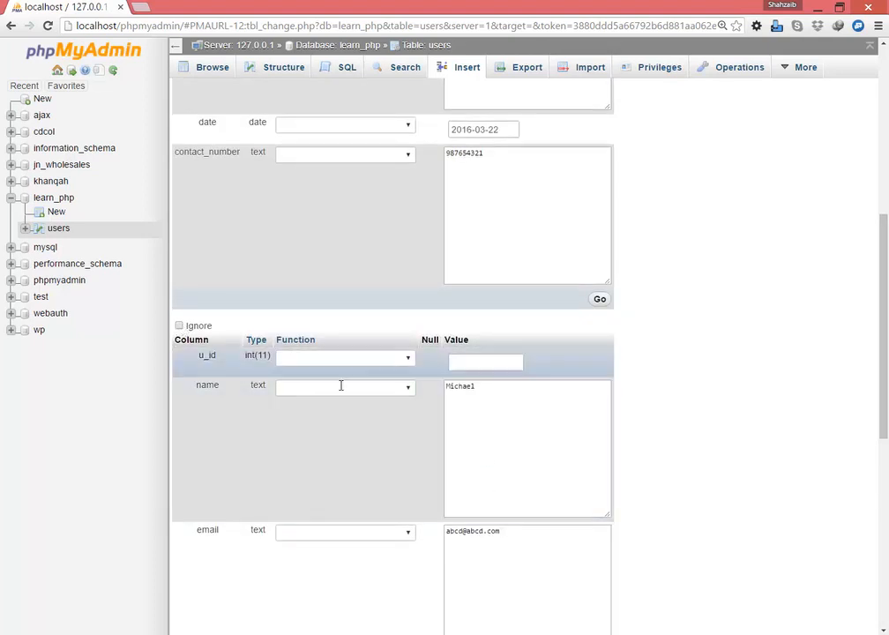
Clear the copied name in the second entry form and review the first form's values.
{"action": "left_click", "coordinate": [509, 452]}
{"action": "scroll", "coordinate": [509, 453], "scroll_direction": "up", "scroll_amount": 4}
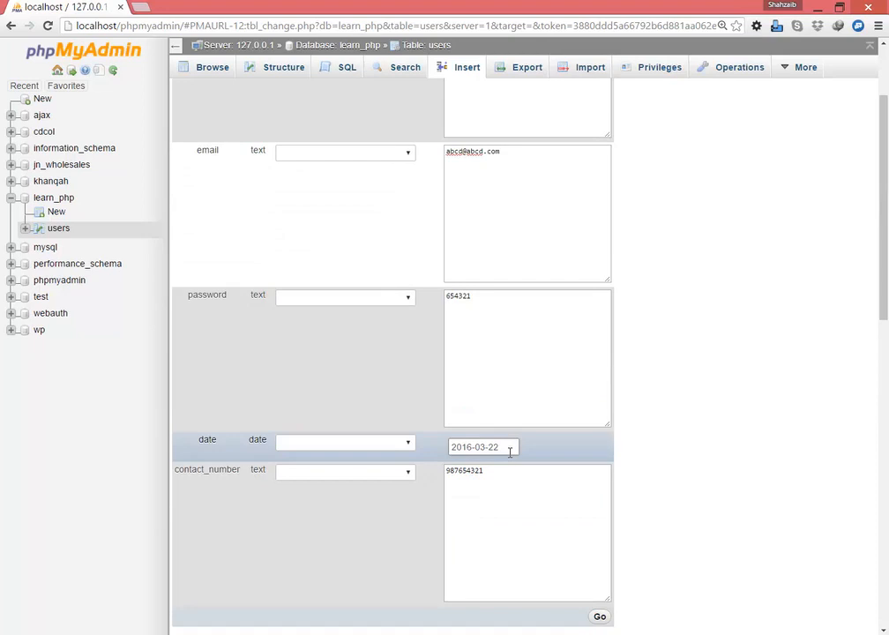
{"action": "scroll", "coordinate": [508, 450], "scroll_direction": "down", "scroll_amount": 2}
{"action": "scroll", "coordinate": [509, 457], "scroll_direction": "down", "scroll_amount": 4}
{"action": "double_click", "coordinate": [465, 219]}
{"action": "key", "text": "BackSpace"}
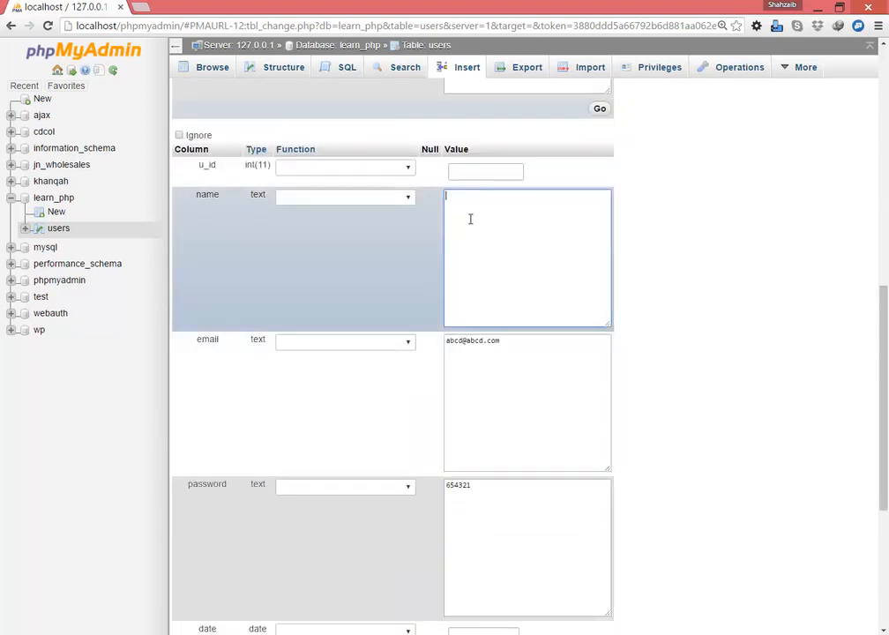
{"action": "scroll", "coordinate": [519, 206], "scroll_direction": "up", "scroll_amount": 3}
{"action": "scroll", "coordinate": [518, 205], "scroll_direction": "up", "scroll_amount": 4}
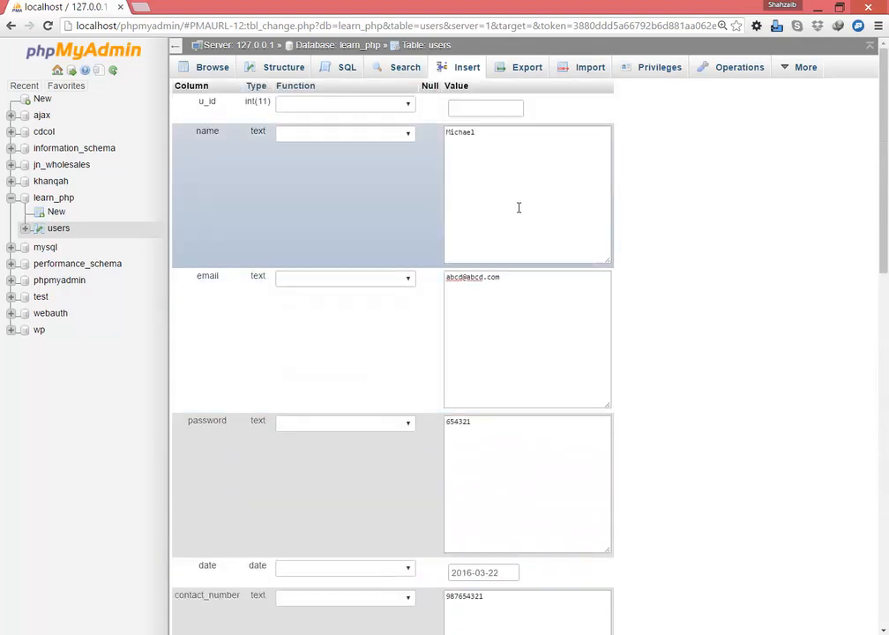
{"action": "scroll", "coordinate": [487, 305], "scroll_direction": "down", "scroll_amount": 3}
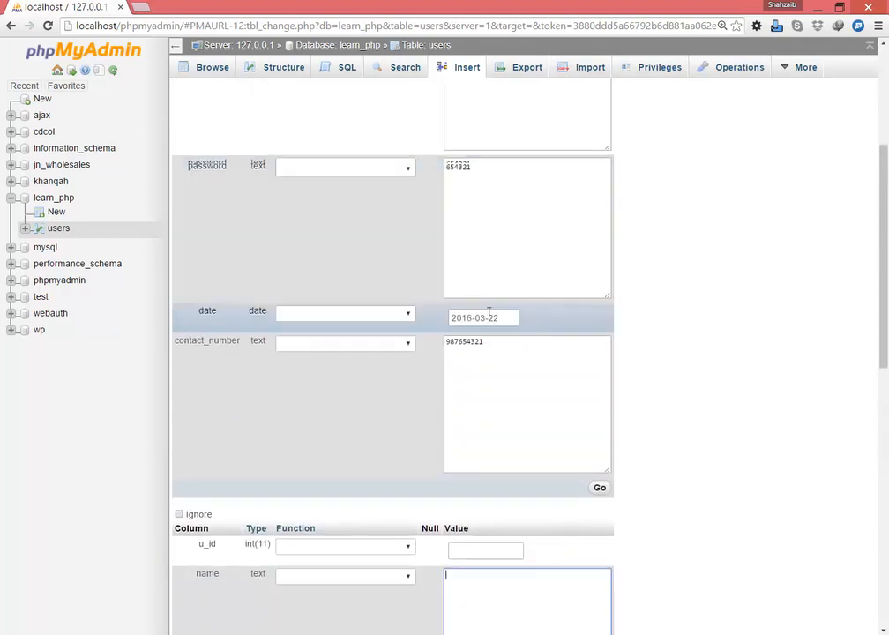
{"action": "scroll", "coordinate": [220, 454], "scroll_direction": "down", "scroll_amount": 1}
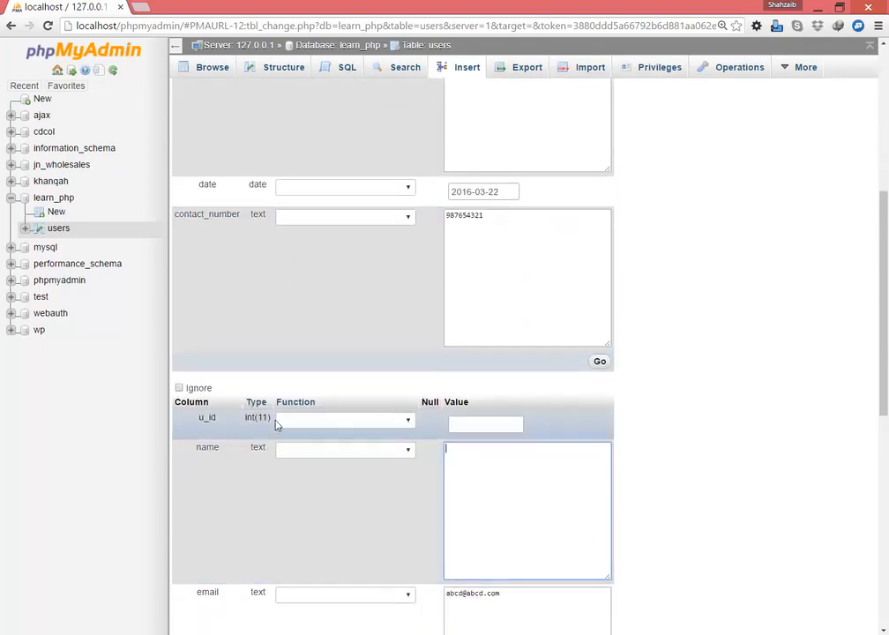
Clear the copied e-mail, password and contact number from the second entry form.
{"action": "scroll", "coordinate": [499, 520], "scroll_direction": "down", "scroll_amount": 2}
{"action": "left_click", "coordinate": [486, 511]}
{"action": "key", "text": "ctrl+a"}
{"action": "key", "text": "BackSpace"}
{"action": "scroll", "coordinate": [483, 513], "scroll_direction": "down", "scroll_amount": 2}
{"action": "left_click", "coordinate": [488, 494]}
{"action": "key", "text": "ctrl+a"}
{"action": "key", "text": "BackSpace"}
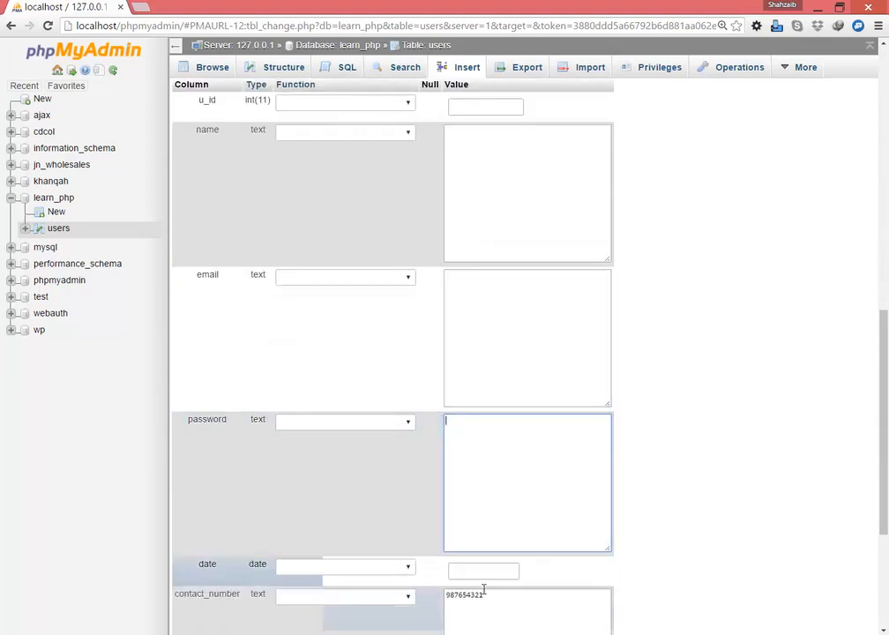
{"action": "left_click", "coordinate": [478, 603]}
{"action": "key", "text": "ctrl+a"}
{"action": "key", "text": "BackSpace"}
{"action": "scroll", "coordinate": [473, 556], "scroll_direction": "down", "scroll_amount": 3}
{"action": "scroll", "coordinate": [477, 441], "scroll_direction": "up", "scroll_amount": 3}
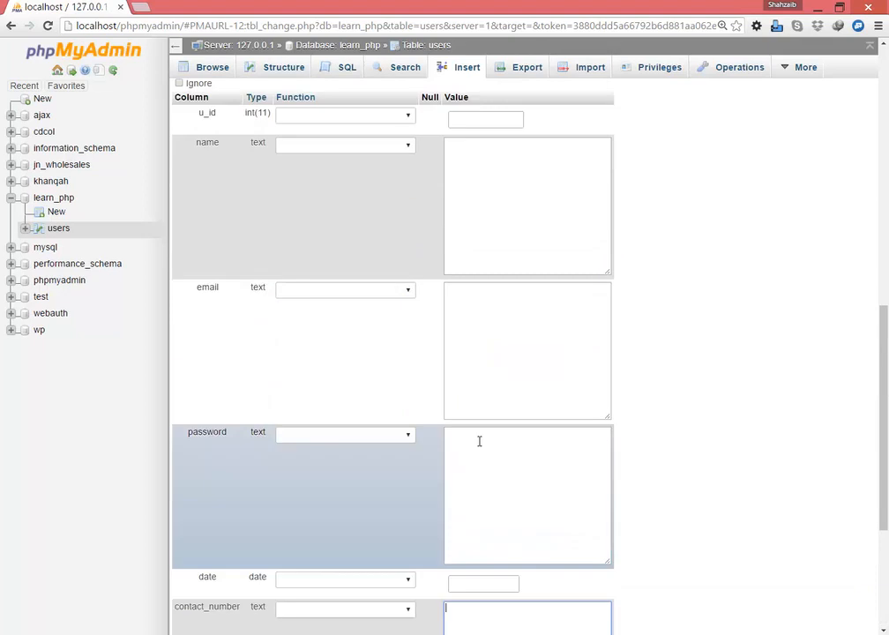
Fill in the next person's name, e-mail address and password in the second entry form, leaving u_id empty.
{"action": "left_click", "coordinate": [492, 222]}
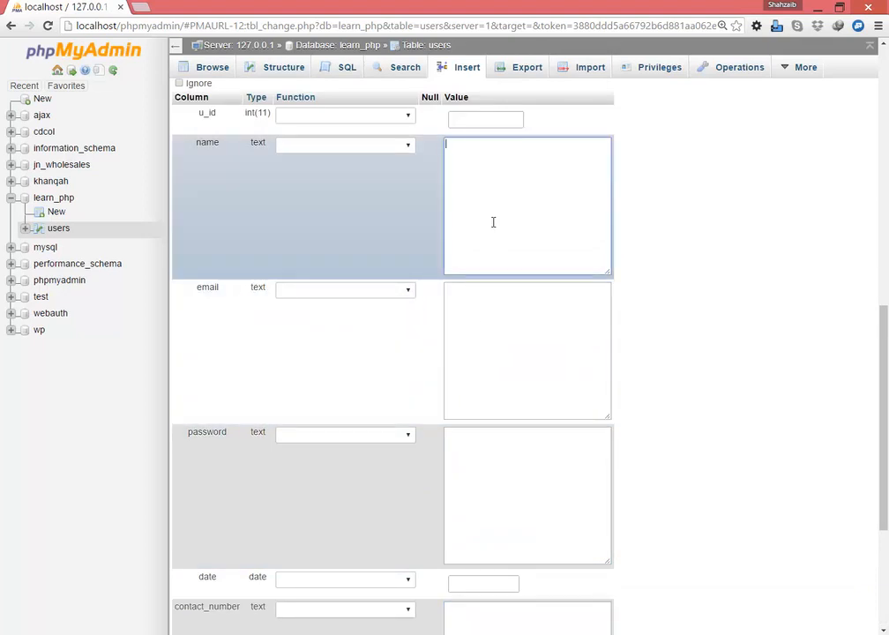
{"action": "type", "text": "Spike"}
{"action": "key", "text": "Tab"}
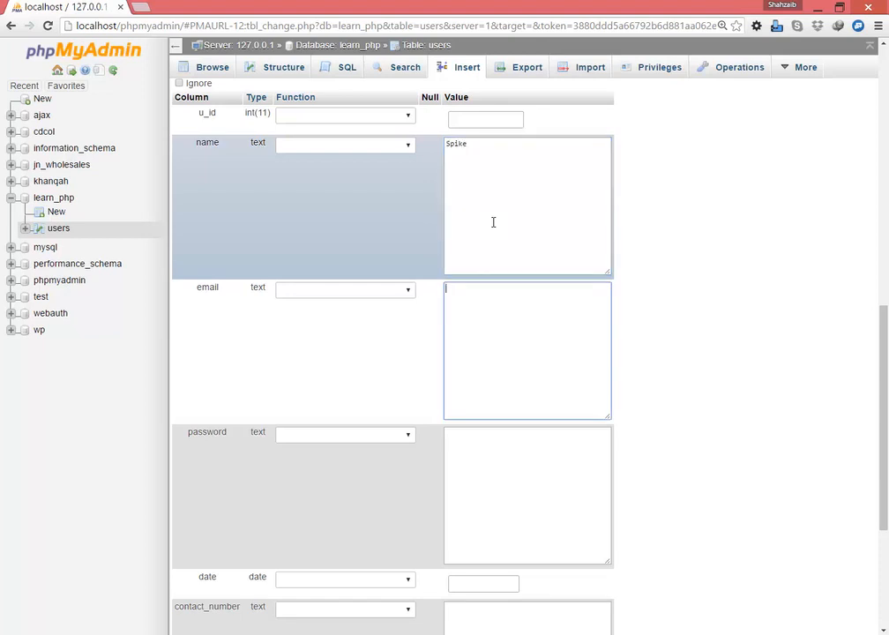
{"action": "type", "text": "spike@abc.com"}
{"action": "key", "text": "Tab"}
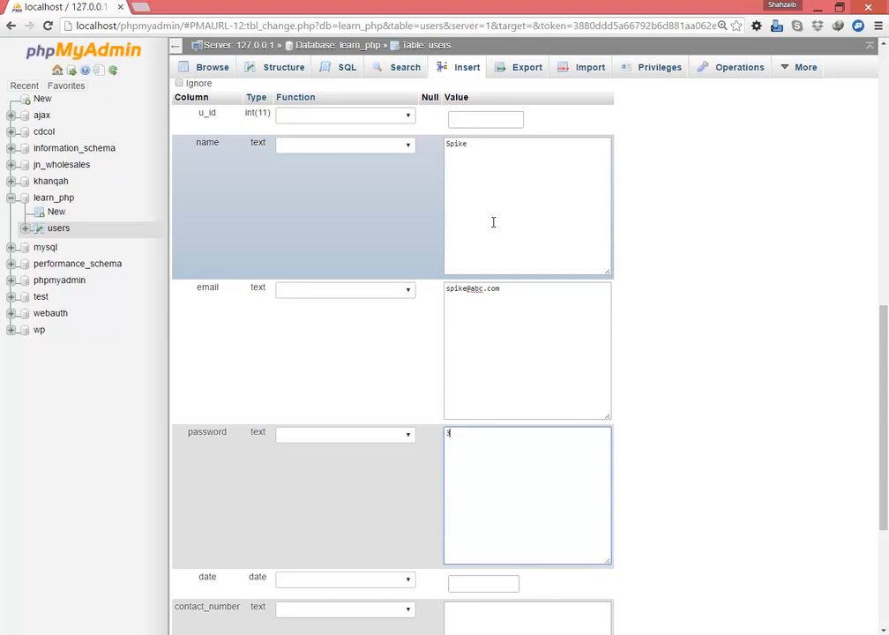
{"action": "type", "text": "345678"}
{"action": "key", "text": "Tab"}
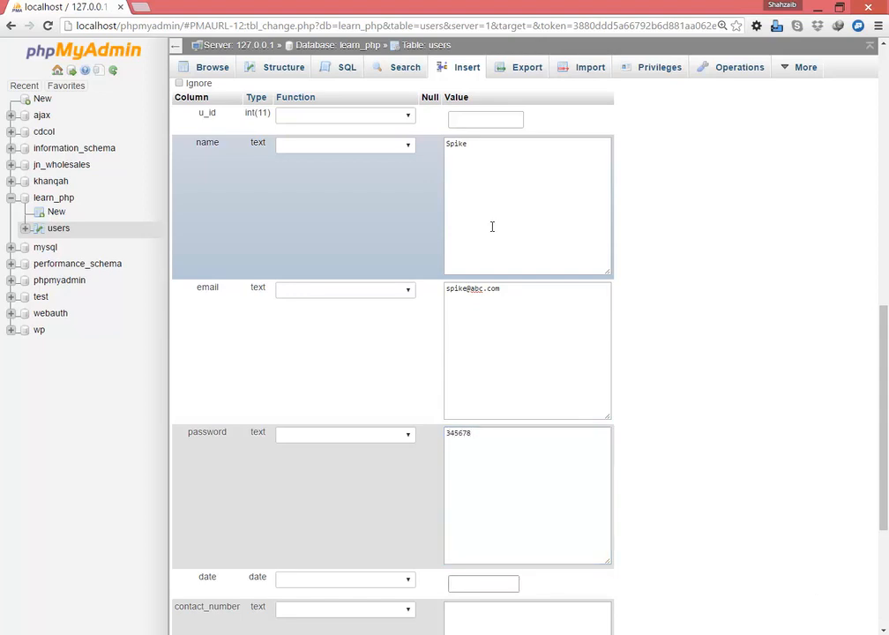
Complete the second entry form with the date 2016-03-21 and the person's contact number.
{"action": "scroll", "coordinate": [486, 458], "scroll_direction": "down", "scroll_amount": 2}
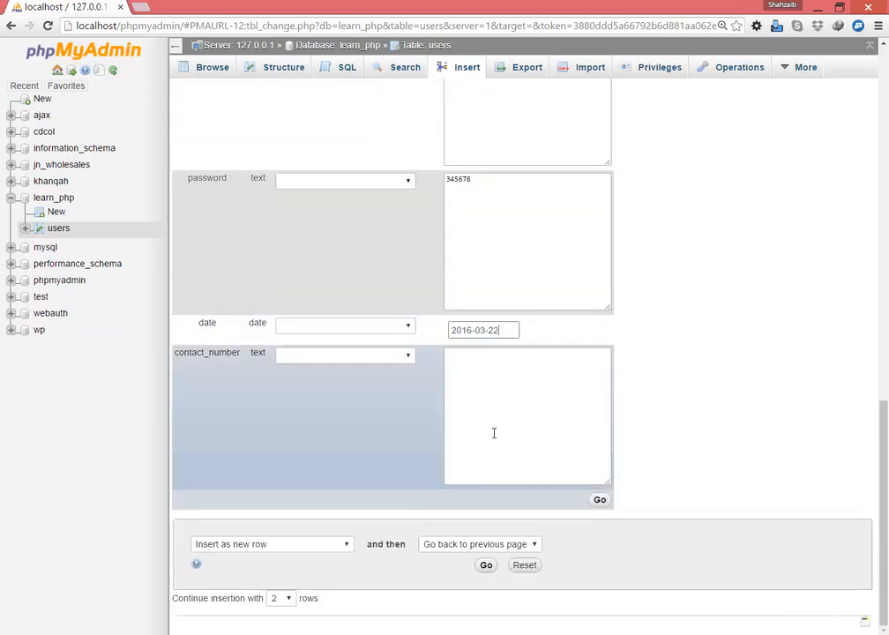
{"action": "left_click", "coordinate": [499, 405]}
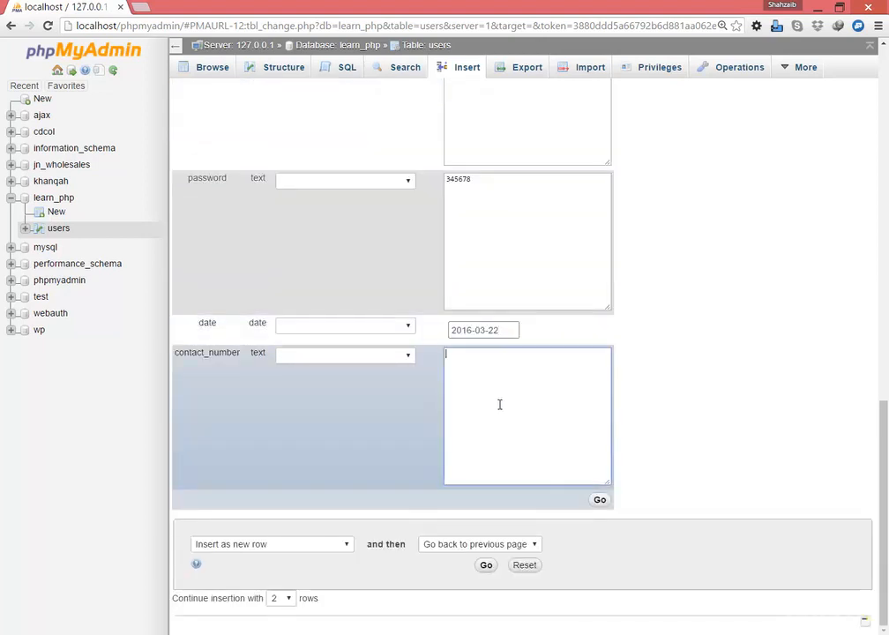
{"action": "left_click_drag", "start_coordinate": [508, 329], "coordinate": [496, 329]}
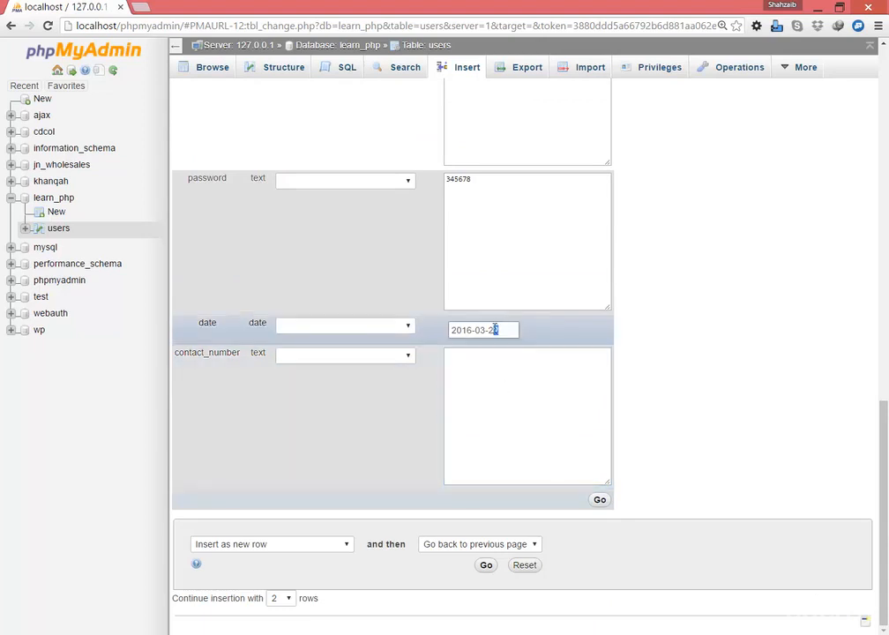
{"action": "type", "text": "1"}
{"action": "left_click", "coordinate": [492, 401]}
{"action": "type", "text": "12312312-312"}
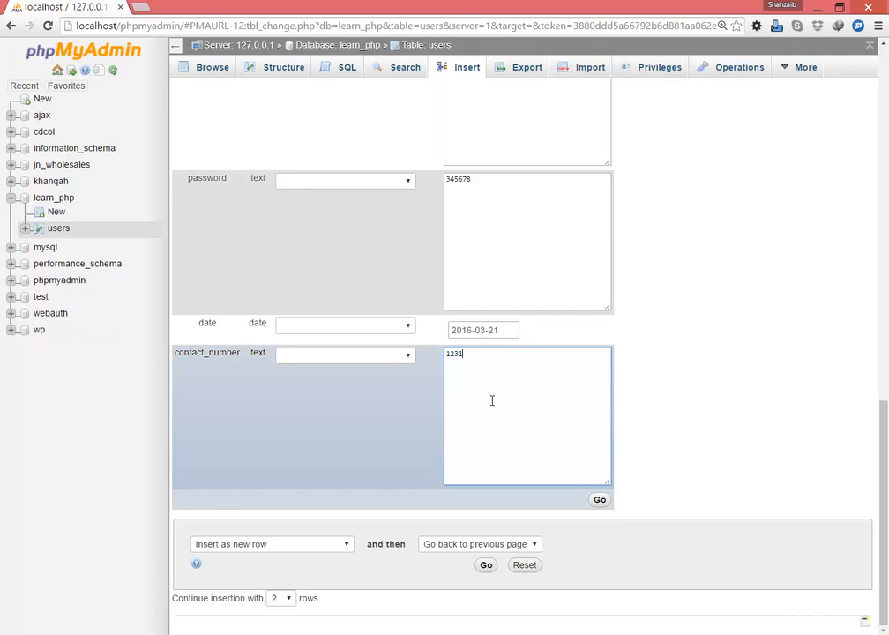
{"action": "left_click_drag", "start_coordinate": [480, 352], "coordinate": [668, 376]}
{"action": "key", "text": "BackSpace"}
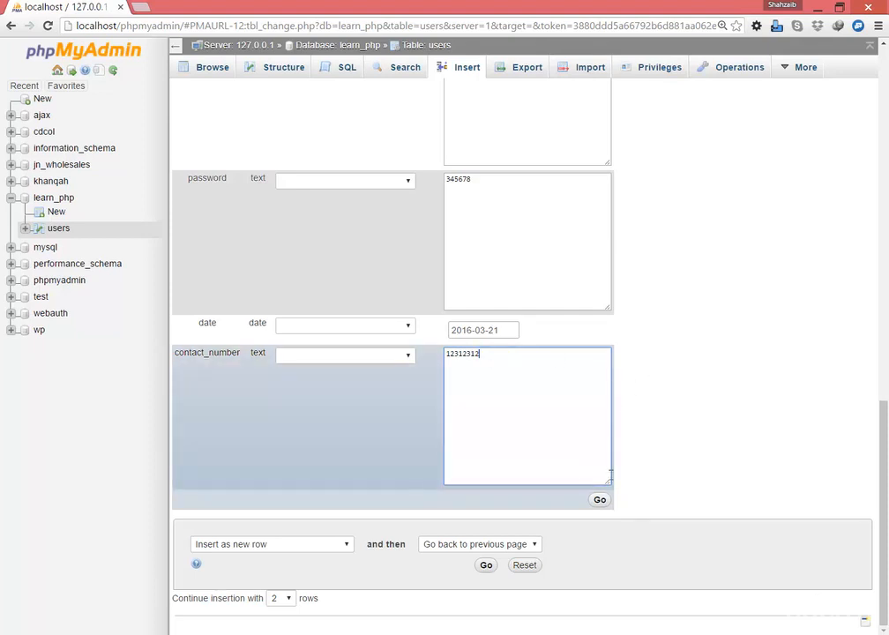
Insert both filled-in rows into the users table and browse the table's stored rows.
{"action": "left_click", "coordinate": [486, 567]}
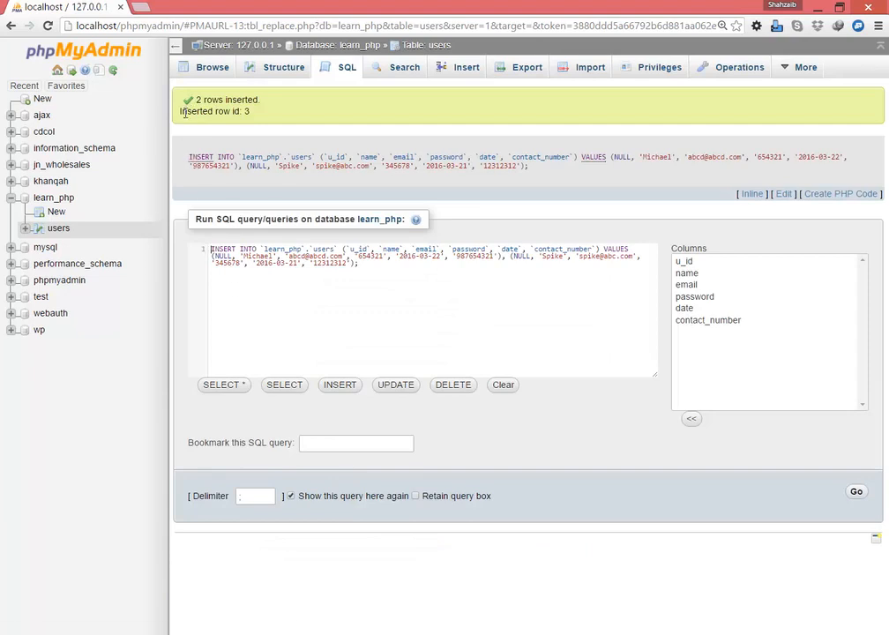
{"action": "left_click", "coordinate": [207, 67]}
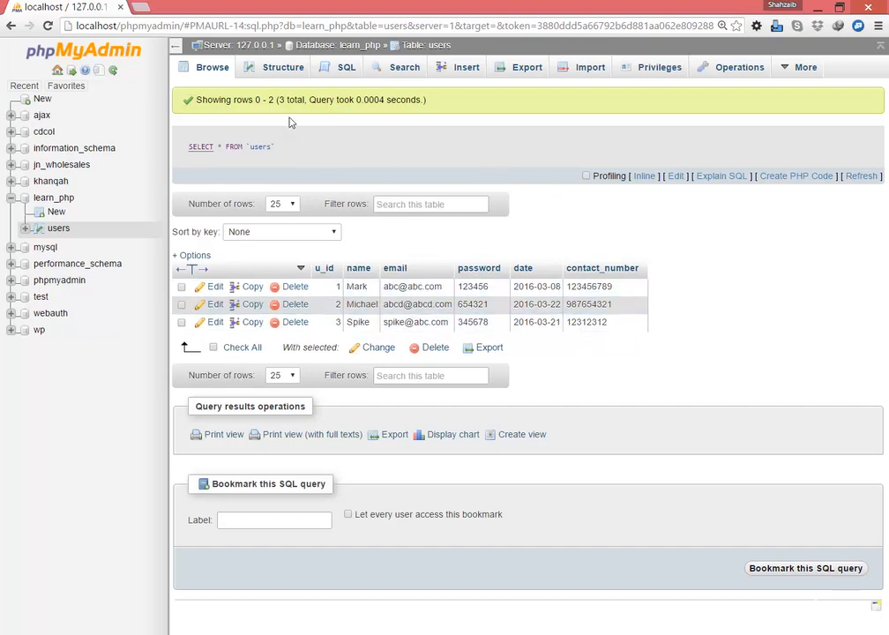
Start adding a new MySQL user account at server level with the user name learn and the host set to Local.
{"action": "left_click", "coordinate": [241, 46]}
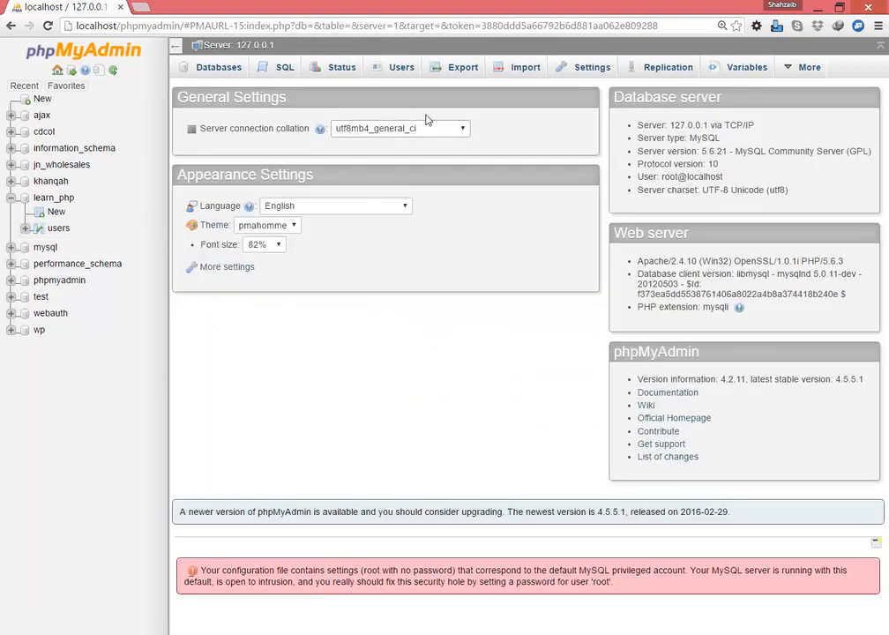
{"action": "left_click", "coordinate": [395, 78]}
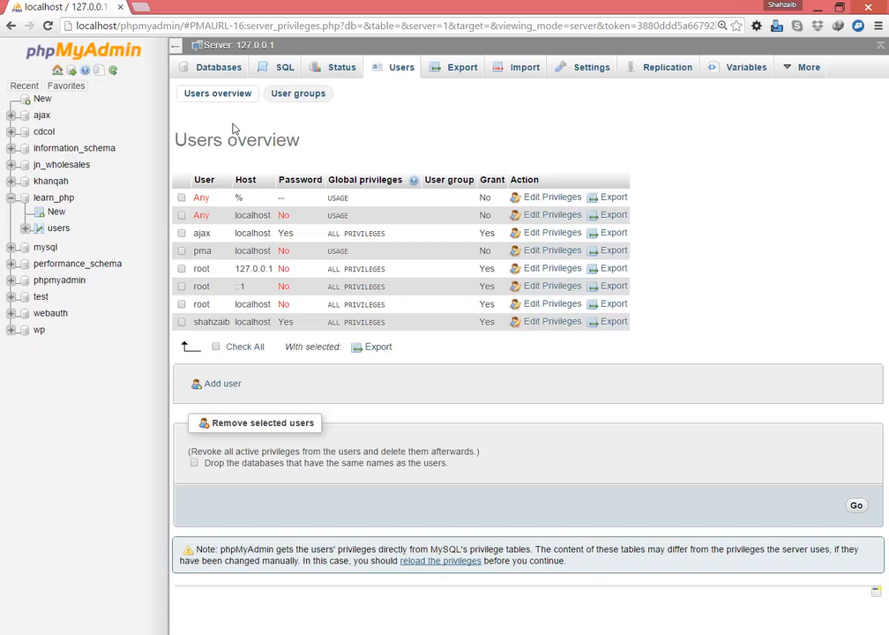
{"action": "left_click", "coordinate": [219, 386]}
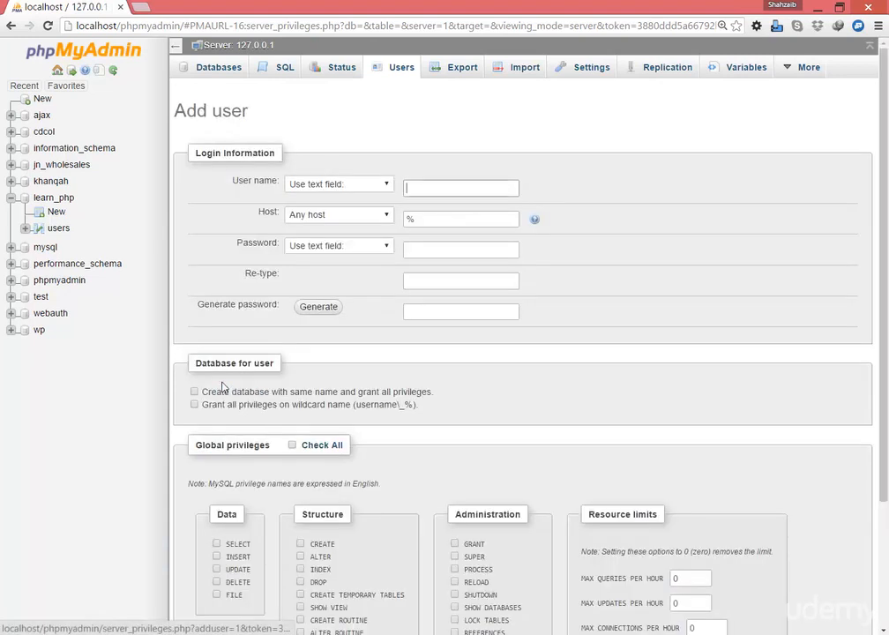
{"action": "left_click", "coordinate": [414, 218]}
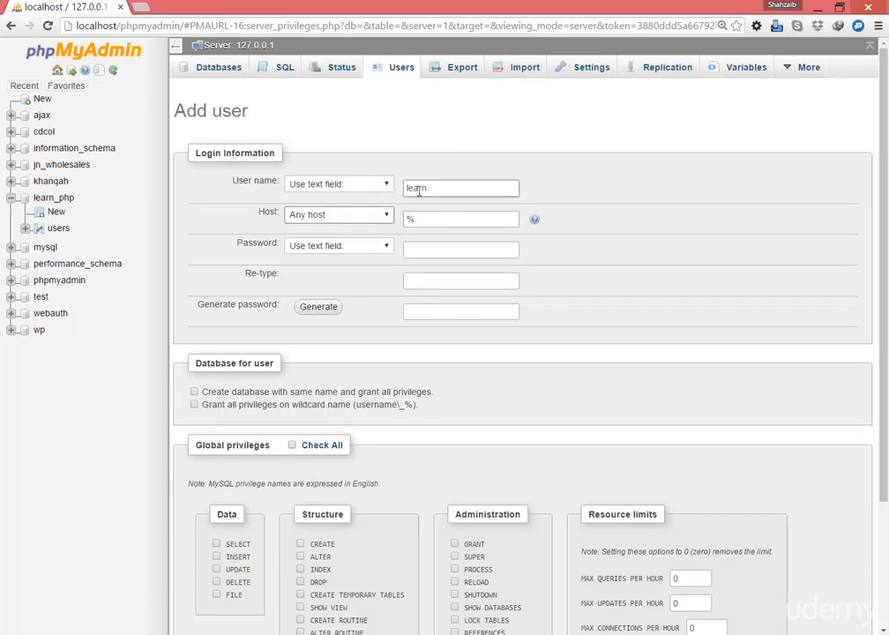
{"action": "left_click", "coordinate": [350, 215]}
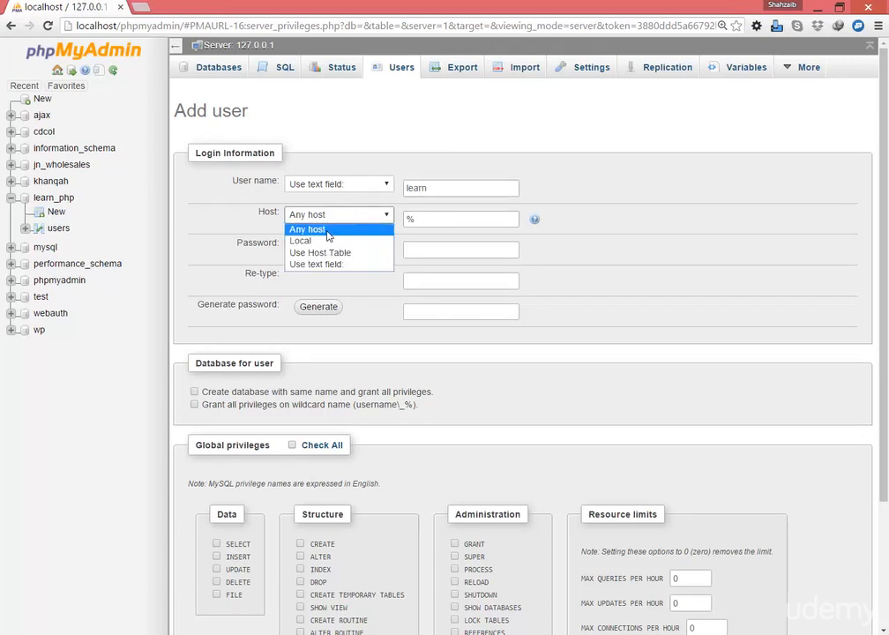
{"action": "left_click", "coordinate": [332, 241]}
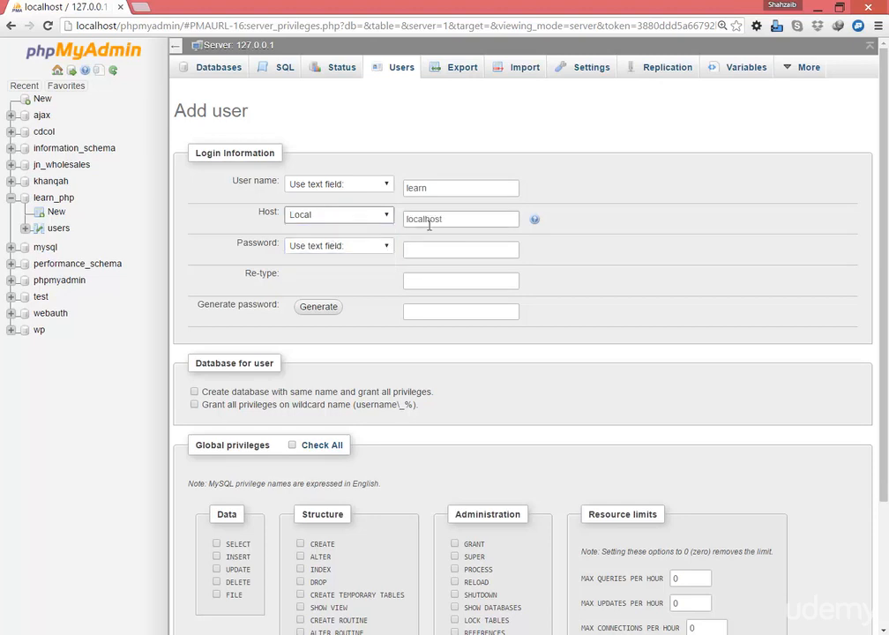
Enter and retype the new account's password using the text field option, and change the user name to learn_php.
{"action": "left_click", "coordinate": [349, 244]}
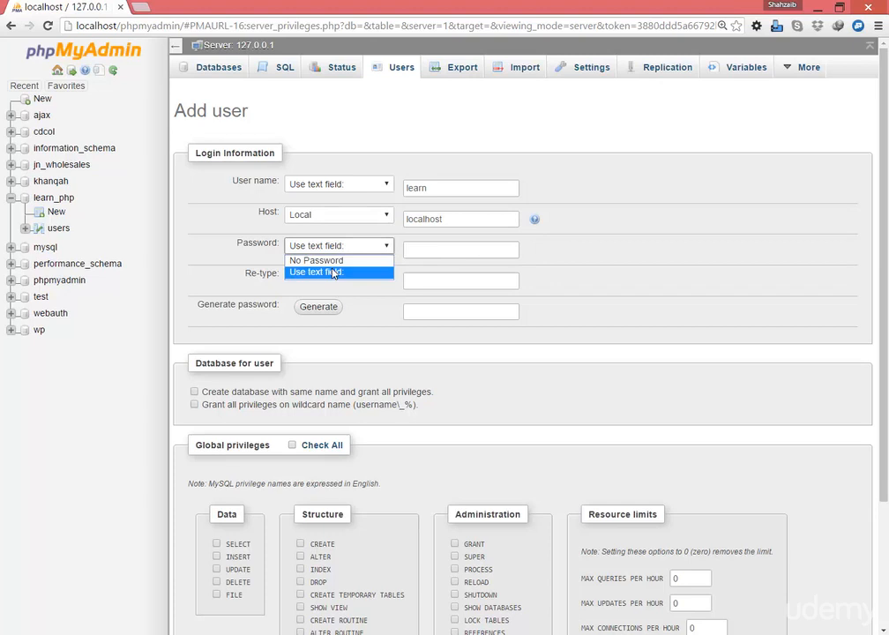
{"action": "left_click", "coordinate": [332, 272]}
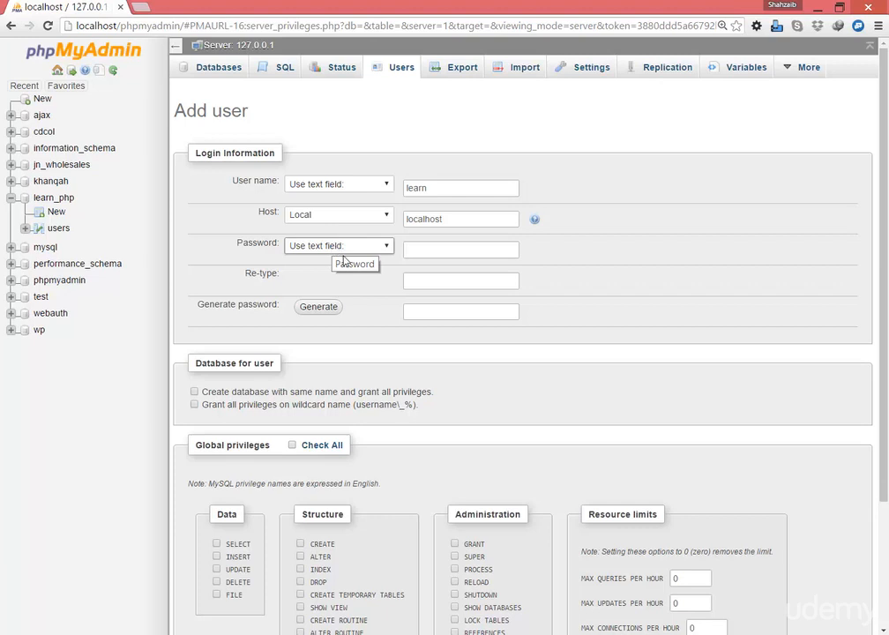
{"action": "left_click", "coordinate": [455, 251]}
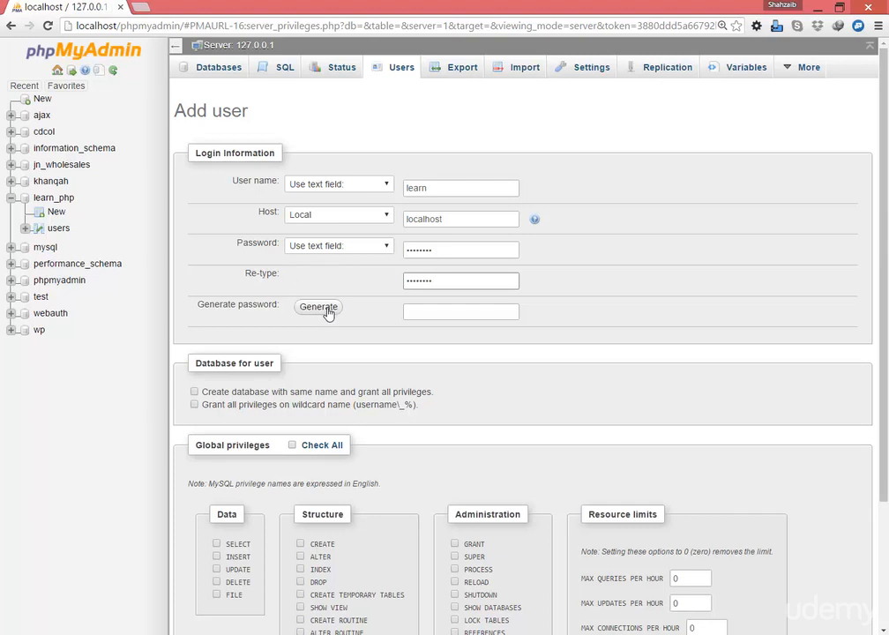
{"action": "scroll", "coordinate": [249, 280], "scroll_direction": "down", "scroll_amount": 1}
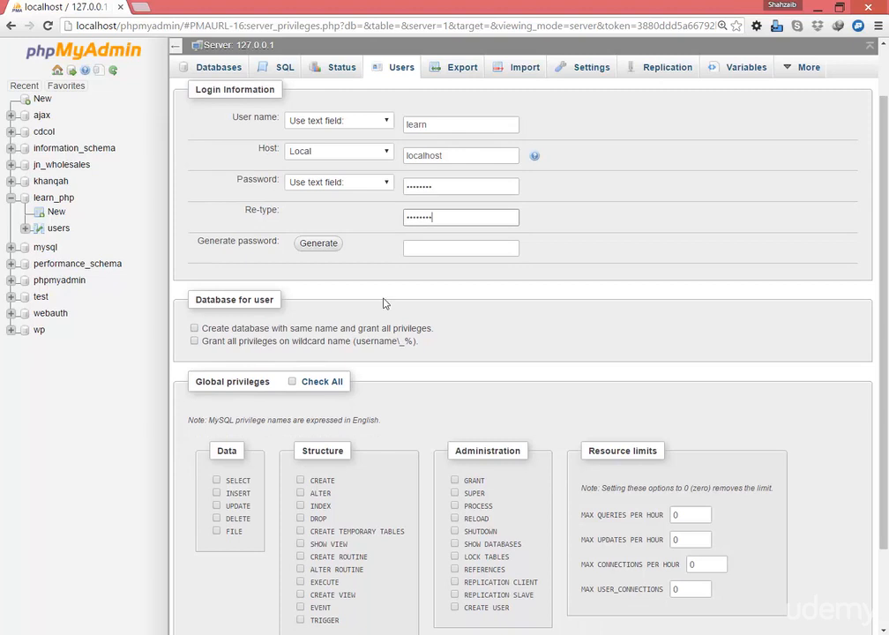
{"action": "left_click", "coordinate": [427, 123]}
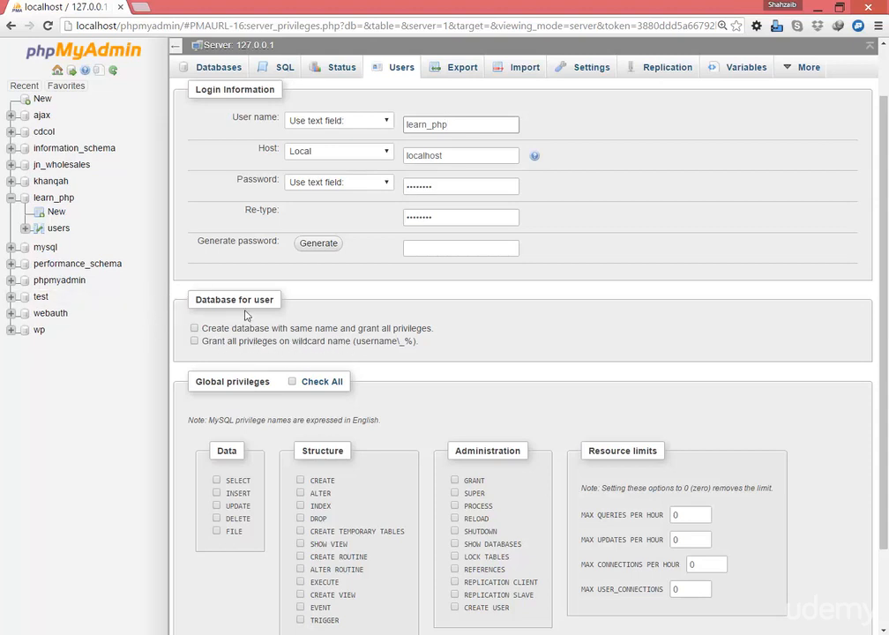
Grant the new user all global privileges, leave the resource limits at 0, and create the account.
{"action": "scroll", "coordinate": [203, 317], "scroll_direction": "down", "scroll_amount": 1}
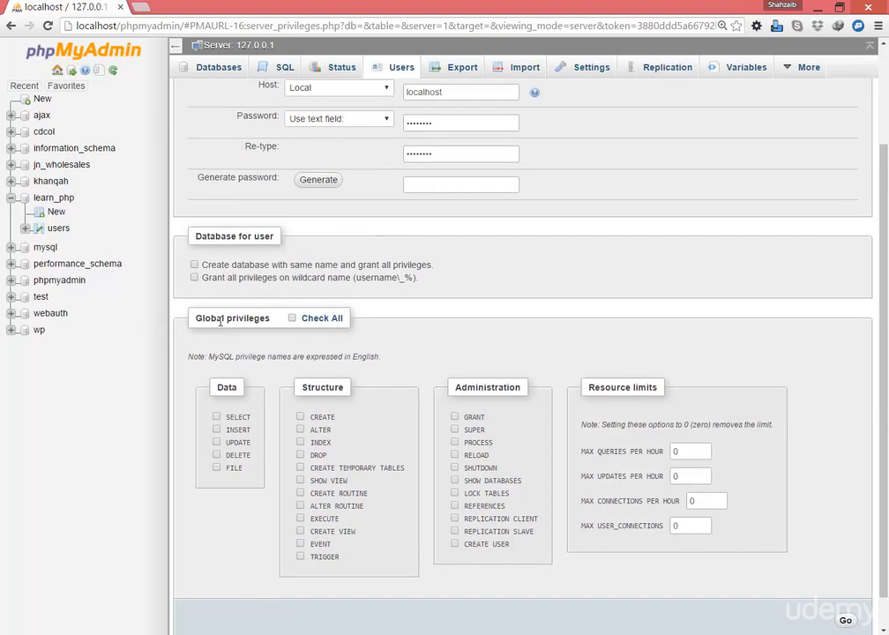
{"action": "left_click", "coordinate": [292, 318]}
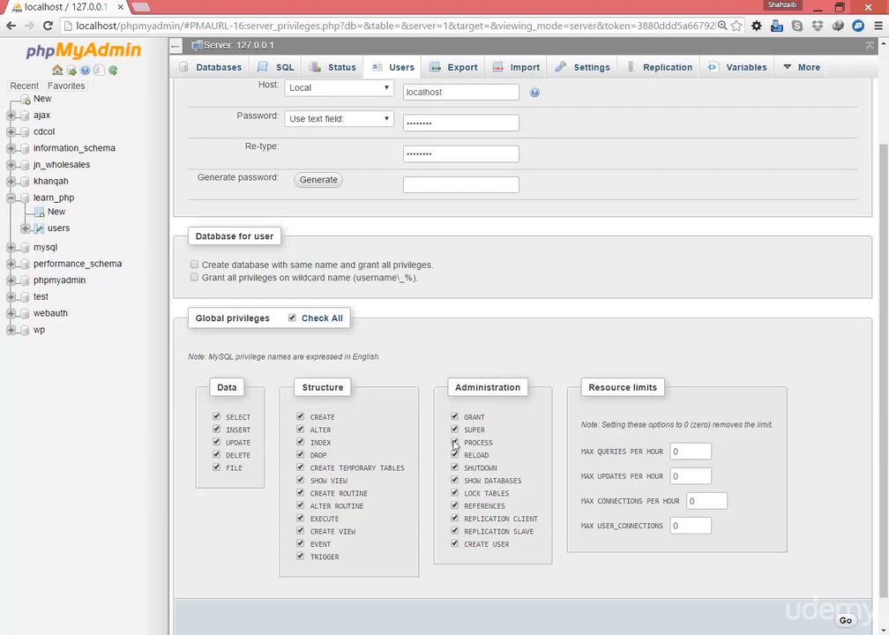
{"action": "scroll", "coordinate": [661, 552], "scroll_direction": "up", "scroll_amount": 3}
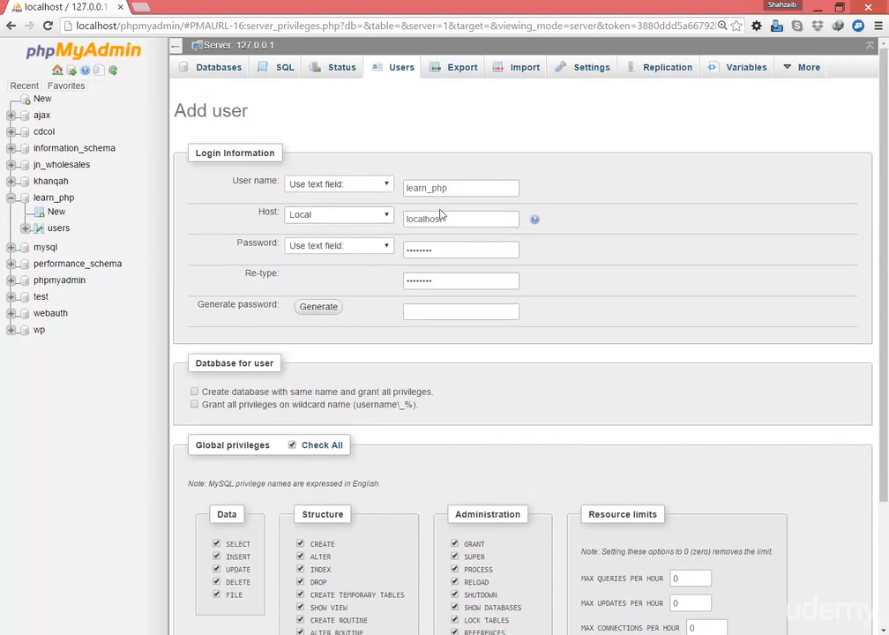
{"action": "scroll", "coordinate": [446, 216], "scroll_direction": "down", "scroll_amount": 2}
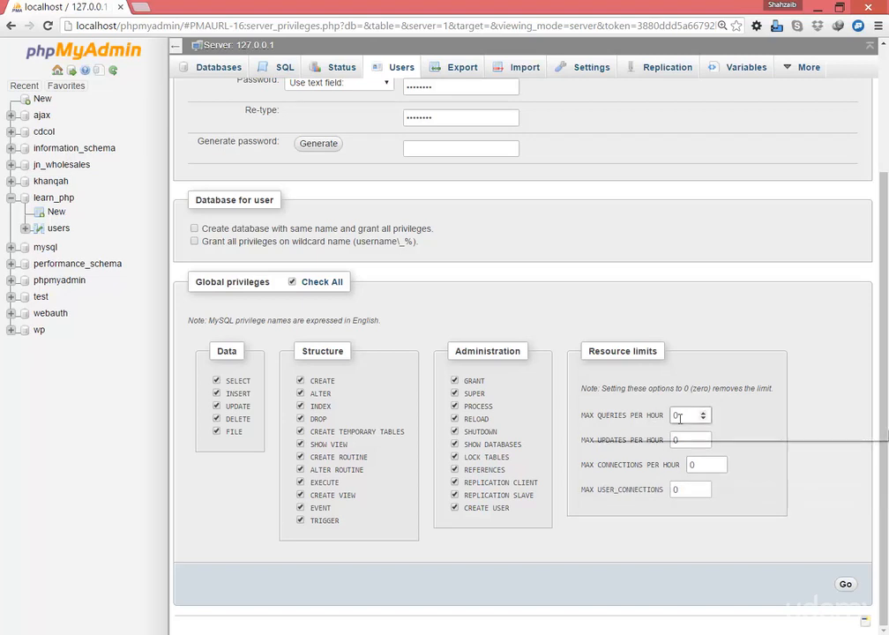
{"action": "left_click", "coordinate": [844, 584]}
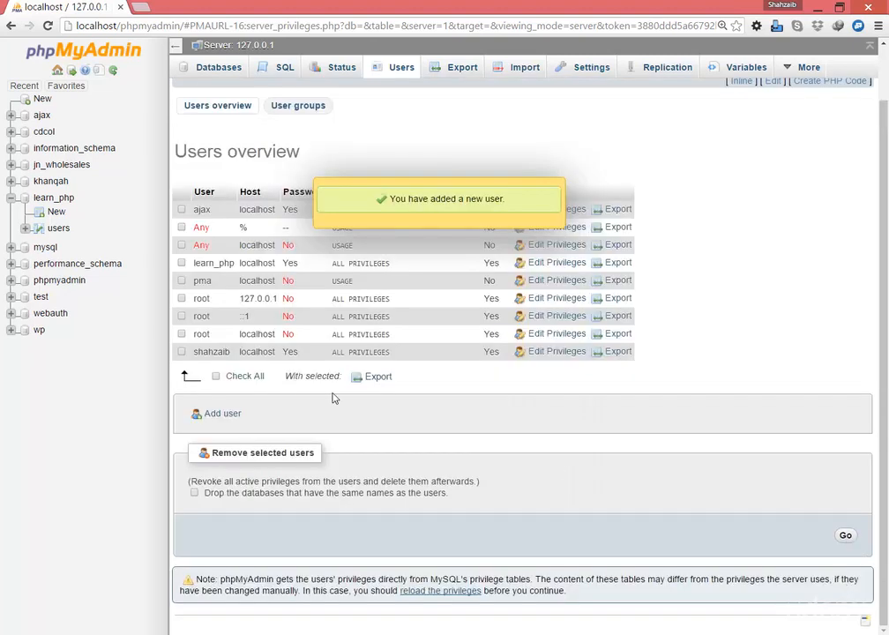